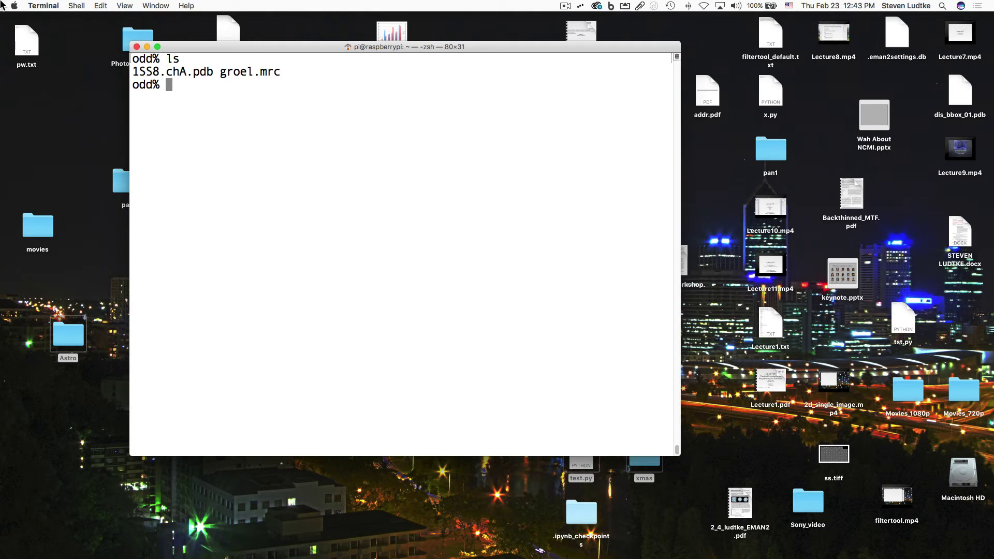
# - Highlight 1SS8.chA.pdb and groel.mrc in the listing, discarding a half-typed e2pdb2mrc.py
pyautogui.doubleClick(207, 72)
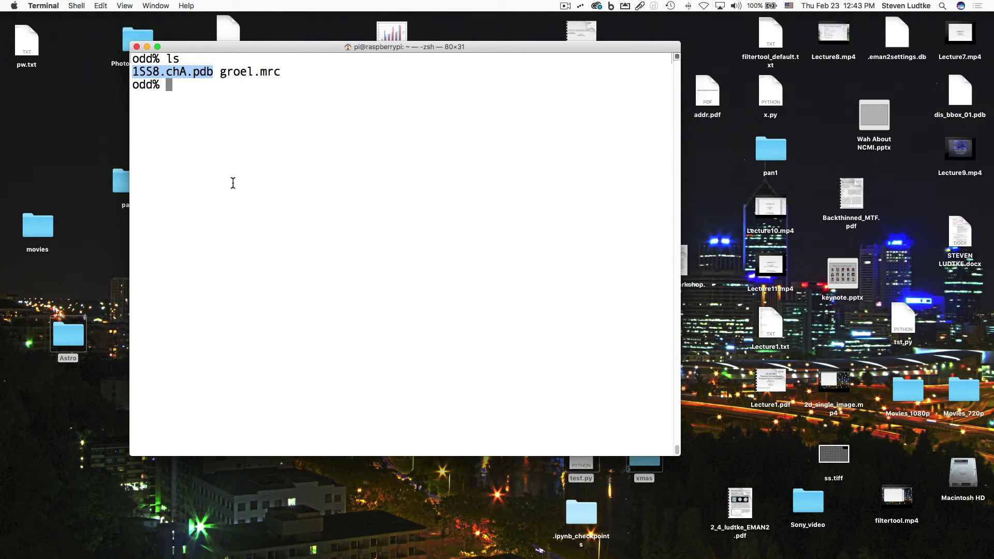
pyautogui.write('e2pdb2m')
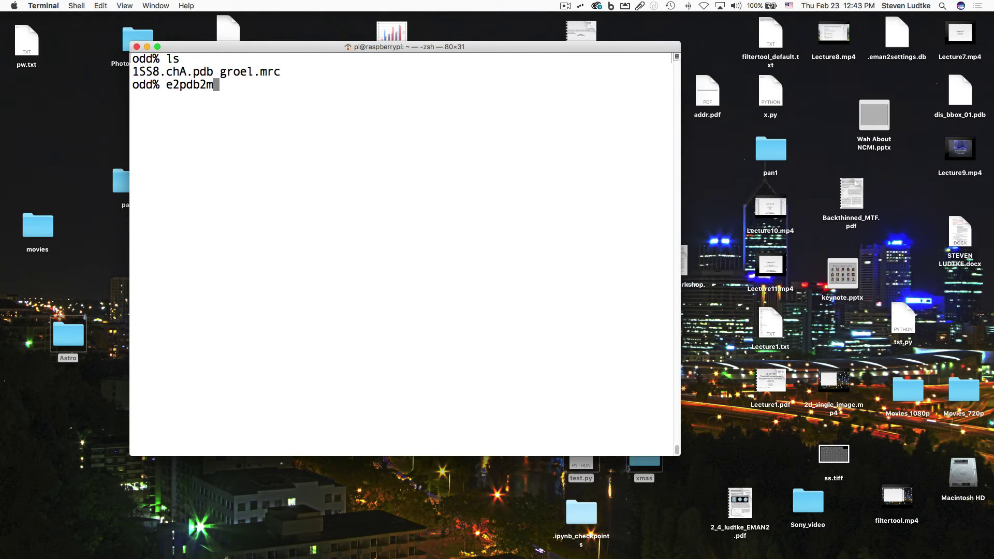
pyautogui.write('rc.py')
pyautogui.press('BackSpace')
pyautogui.press('BackSpace')
pyautogui.press('BackSpace')
pyautogui.press('BackSpace')
pyautogui.press('BackSpace')
pyautogui.press('BackSpace')
pyautogui.press('BackSpace')
pyautogui.press('BackSpace')
pyautogui.press('BackSpace')
pyautogui.press('BackSpace')
pyautogui.press('BackSpace')
pyautogui.press('BackSpace')
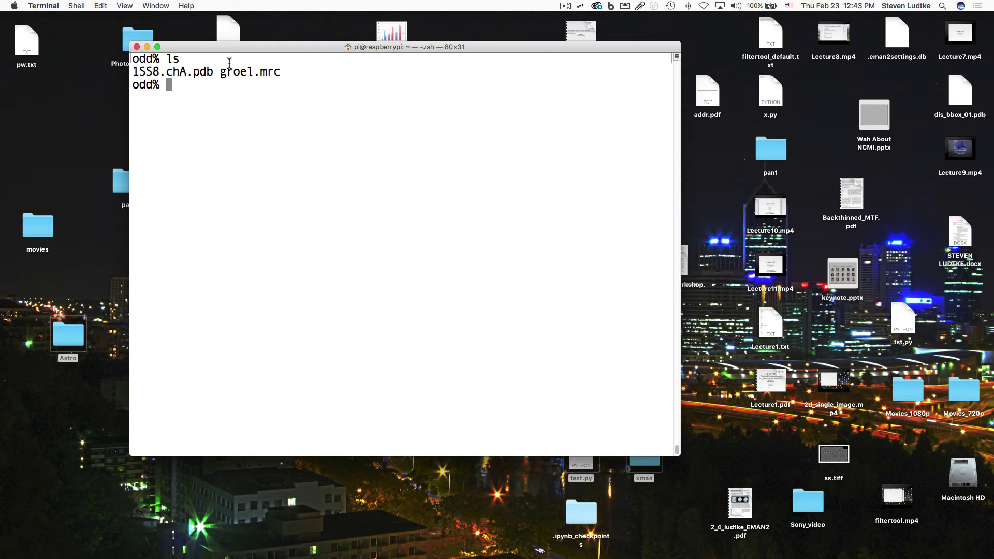
pyautogui.moveTo(221, 72); pyautogui.dragTo(231, 70)
pyautogui.click(248, 81)
# - Print groel.mrc's header with e2iminfo.py -H and highlight nx 200 and apix_x 1.082
pyautogui.write('e2iminfo.py')
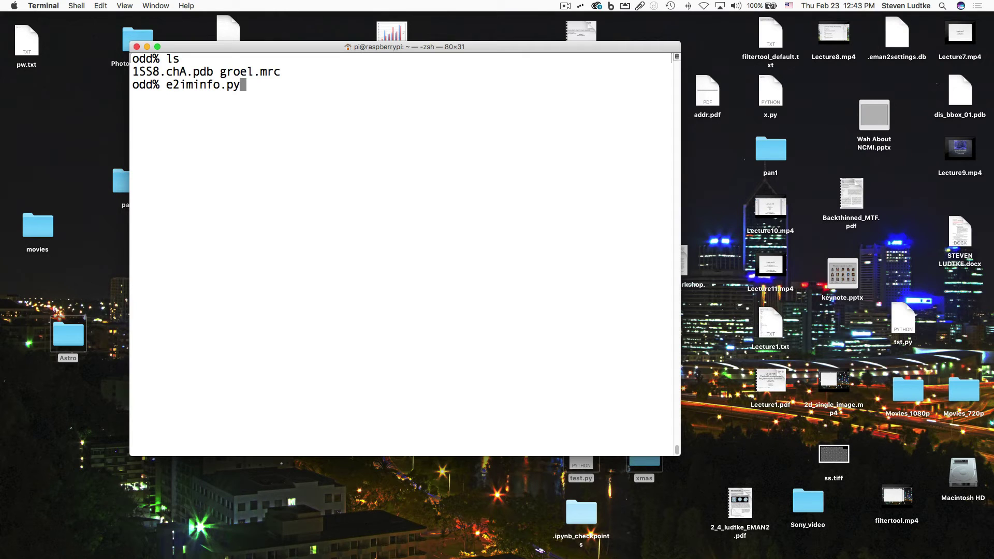
pyautogui.write(' -H groel.mrc')
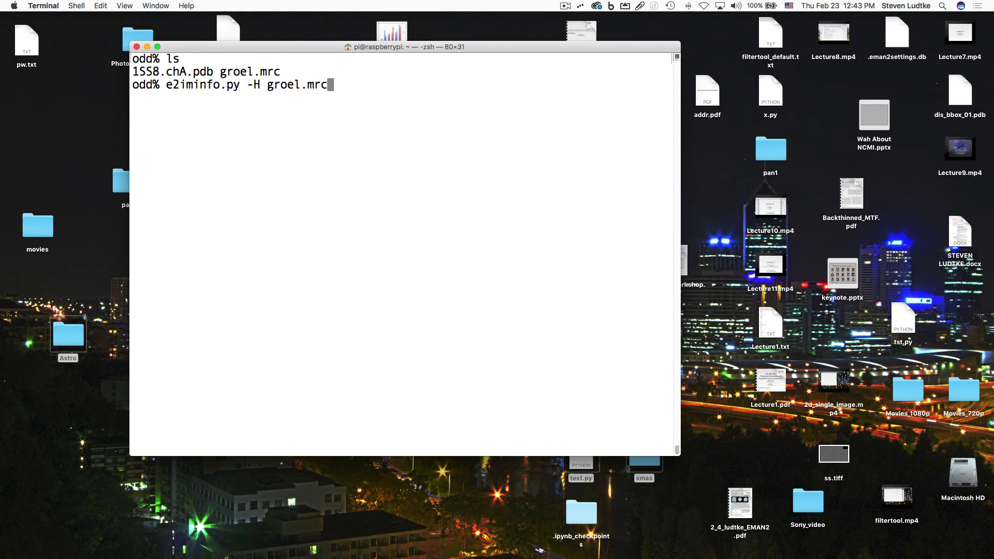
pyautogui.press('Return')
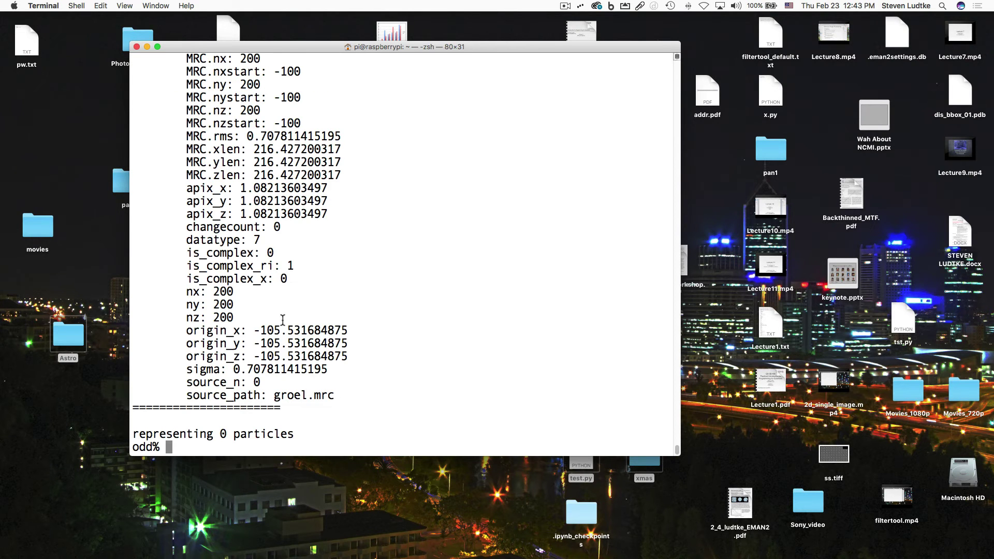
pyautogui.moveTo(213, 291); pyautogui.dragTo(234, 291)
pyautogui.scroll(3, 269, 223)
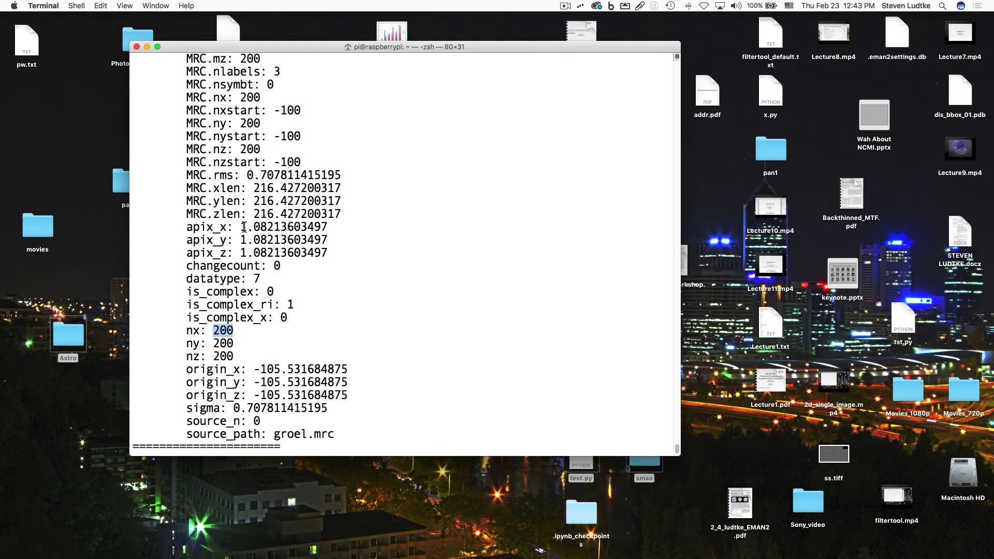
pyautogui.moveTo(241, 226); pyautogui.dragTo(287, 226)
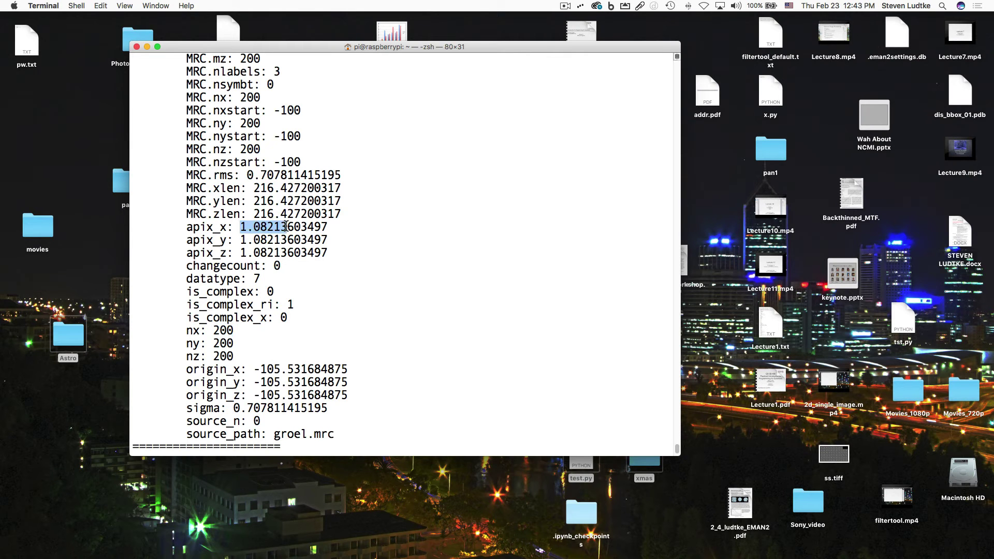
pyautogui.scroll(-3, 271, 230)
pyautogui.click(377, 269)
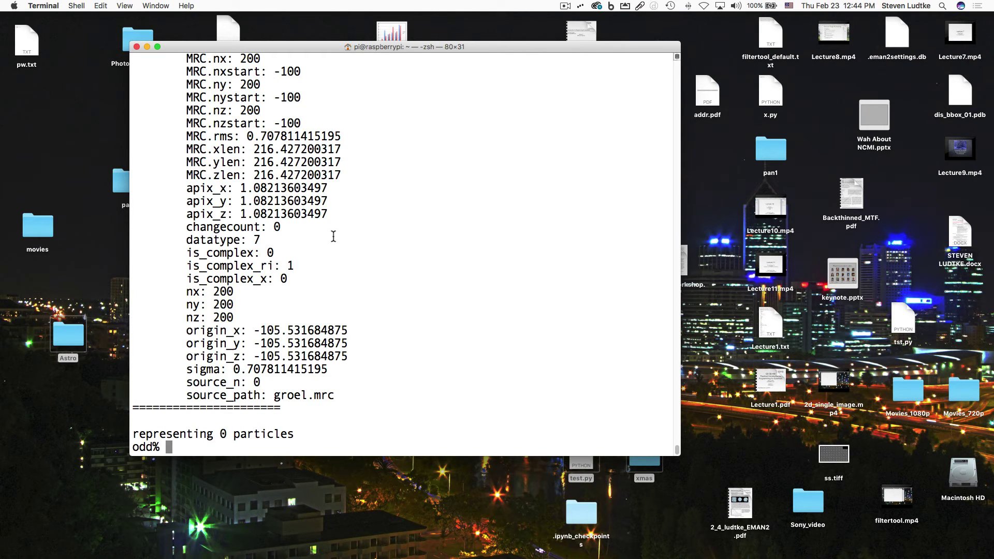
# - Start an e2pdb2mrc.py command with input 1SS8.chA.pdb and output base name 1SS8.chA
pyautogui.write('e2pdb2.mrc')
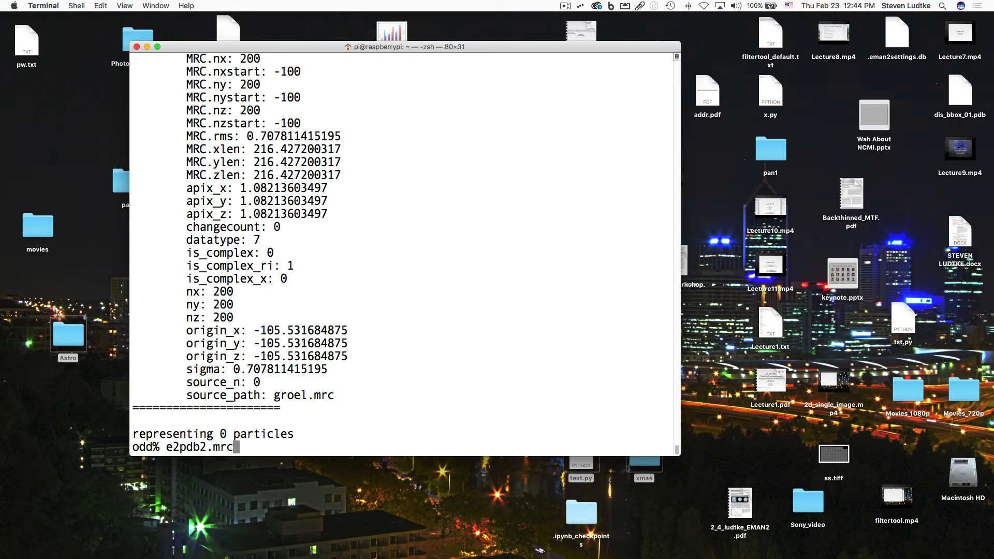
pyautogui.press('BackSpace')
pyautogui.press('BackSpace')
pyautogui.press('BackSpace')
pyautogui.press('BackSpace')
pyautogui.write('mrc.py --help')
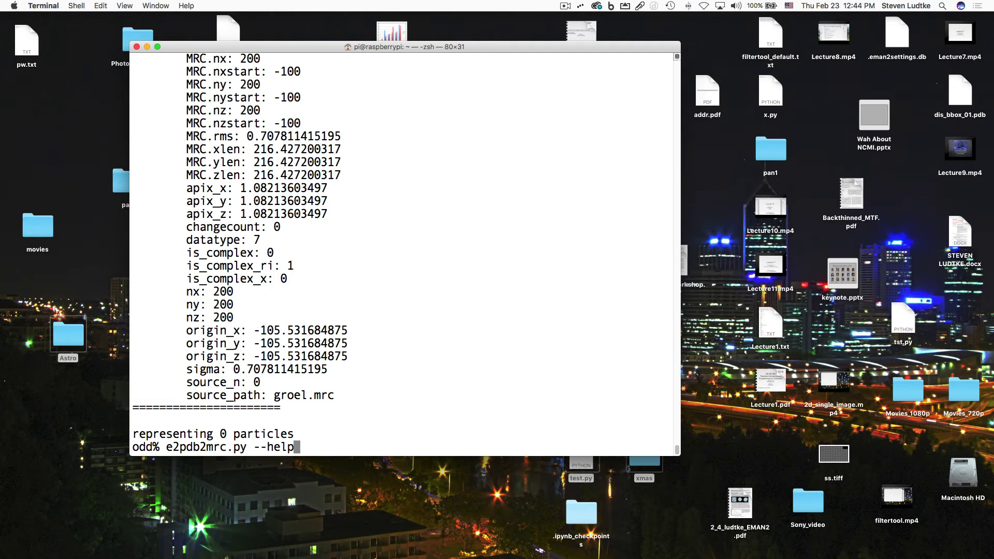
pyautogui.press('BackSpace')
pyautogui.press('BackSpace')
pyautogui.press('BackSpace')
pyautogui.press('BackSpace')
pyautogui.press('BackSpace')
pyautogui.press('BackSpace')
pyautogui.write('1')
pyautogui.press('Tab')
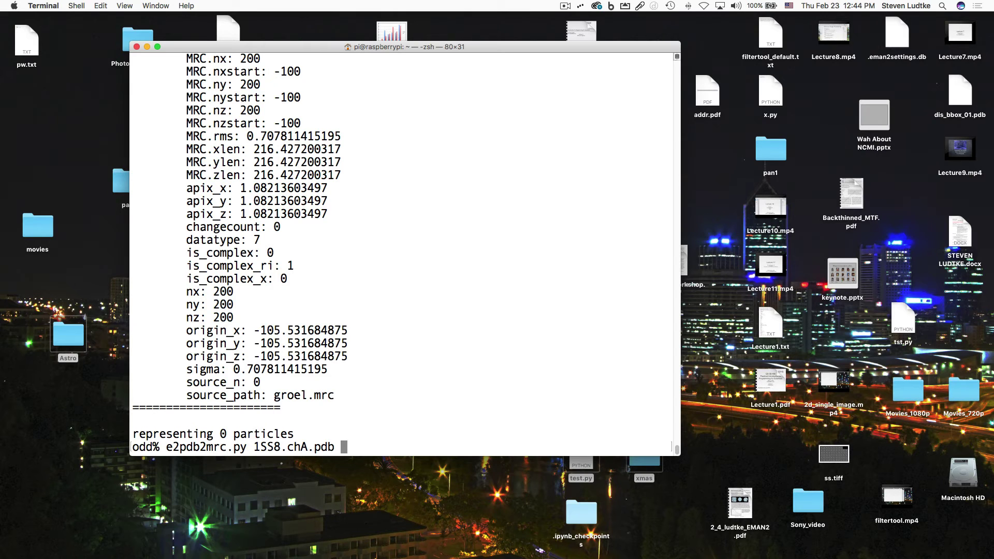
pyautogui.write('1')
pyautogui.press('Tab')
pyautogui.press('BackSpace')
pyautogui.press('BackSpace')
pyautogui.press('BackSpace')
pyautogui.press('BackSpace')
# - Finish the output as 1SS8.chA.hdf with --apix 1.082 --res 3 --box 200 and run it
pyautogui.write('hA.hdf ')
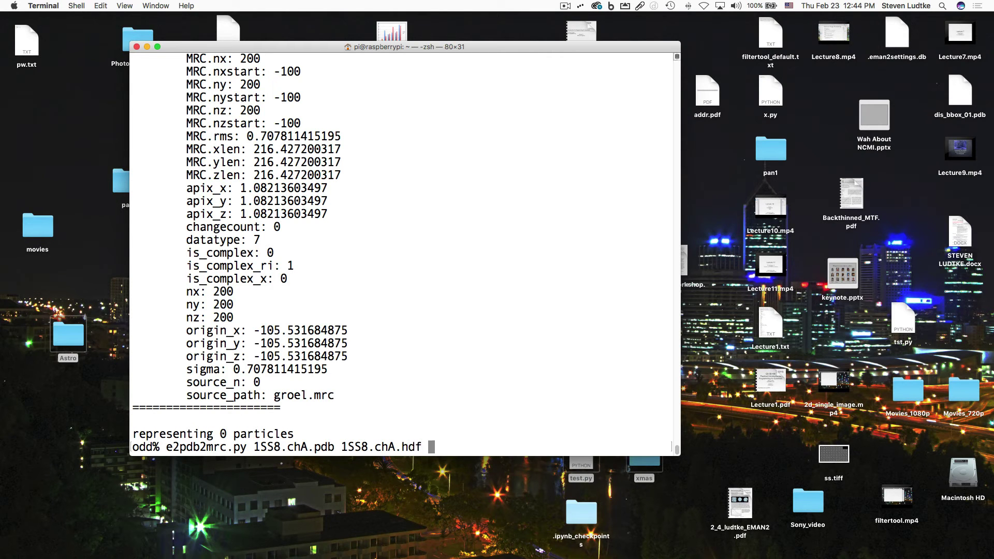
pyautogui.write('--apix 1.082 -')
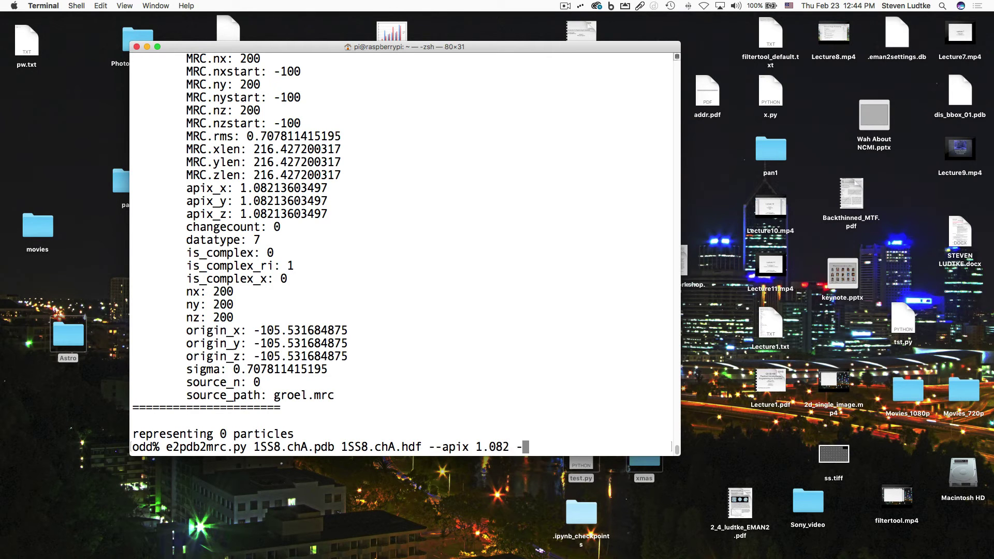
pyautogui.write('-res')
pyautogui.write('3 --box 200')
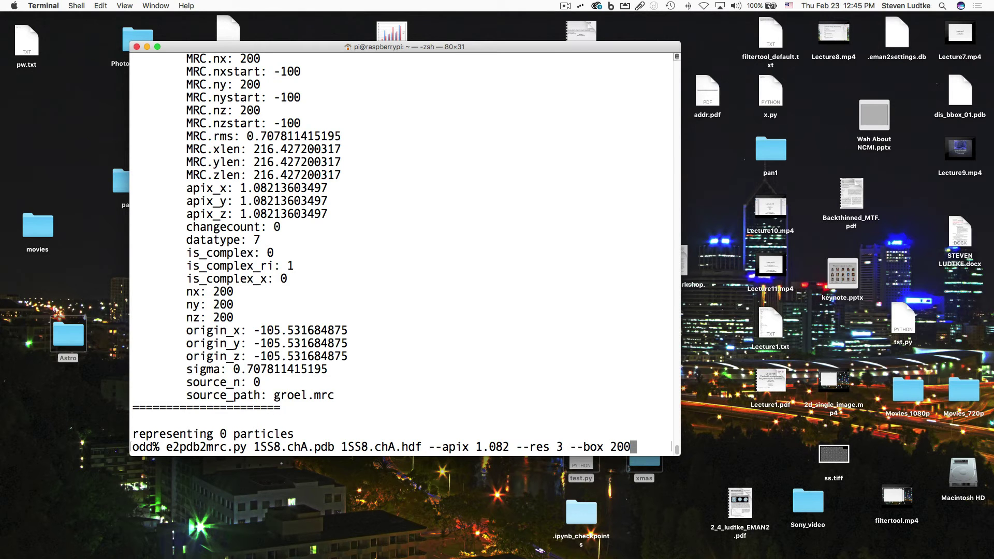
pyautogui.press('Return')
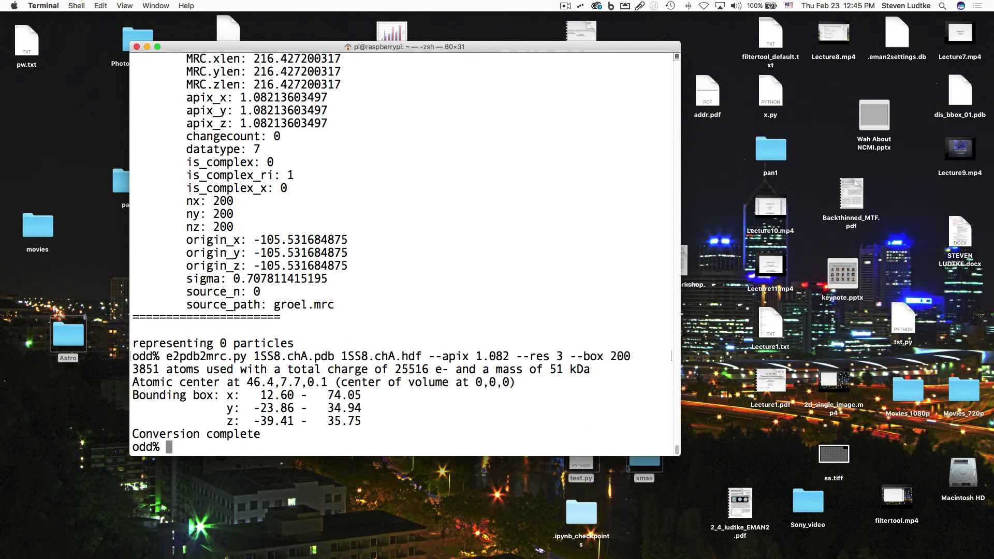
# - Launch e2display.py and load groel.mrc and 1SS8.chA.hdf into one 3D viewer
pyautogui.write('e2display.py')
pyautogui.press('Return')
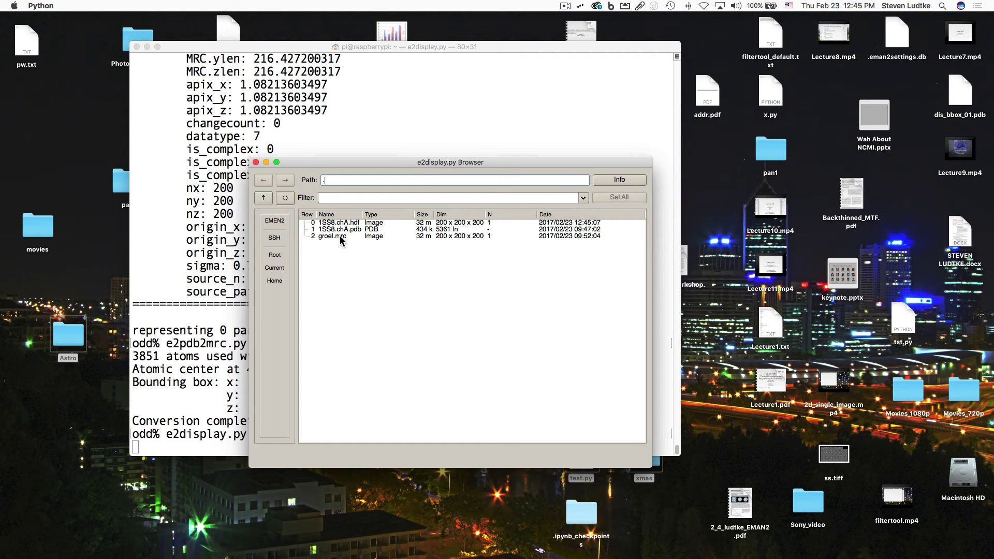
pyautogui.click(341, 235)
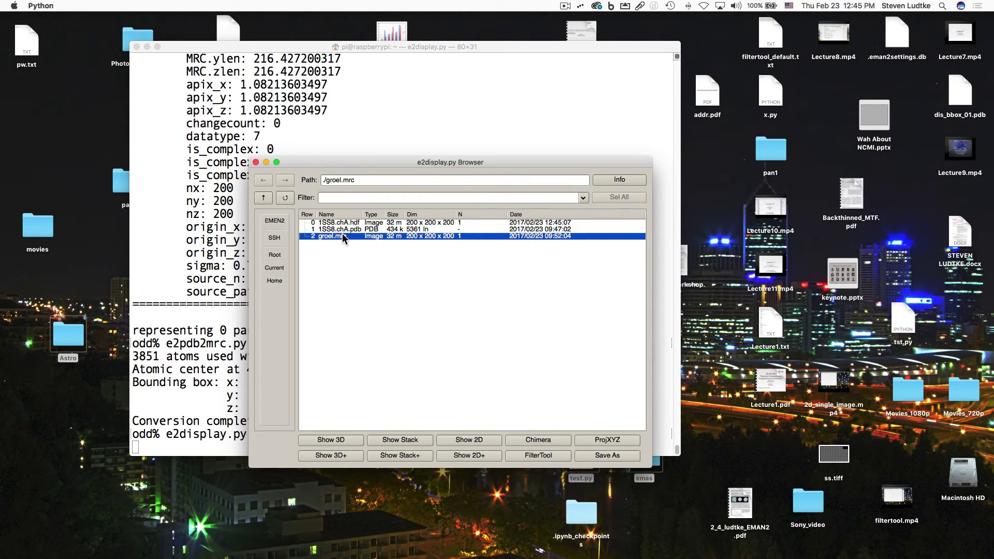
pyautogui.click(352, 223)
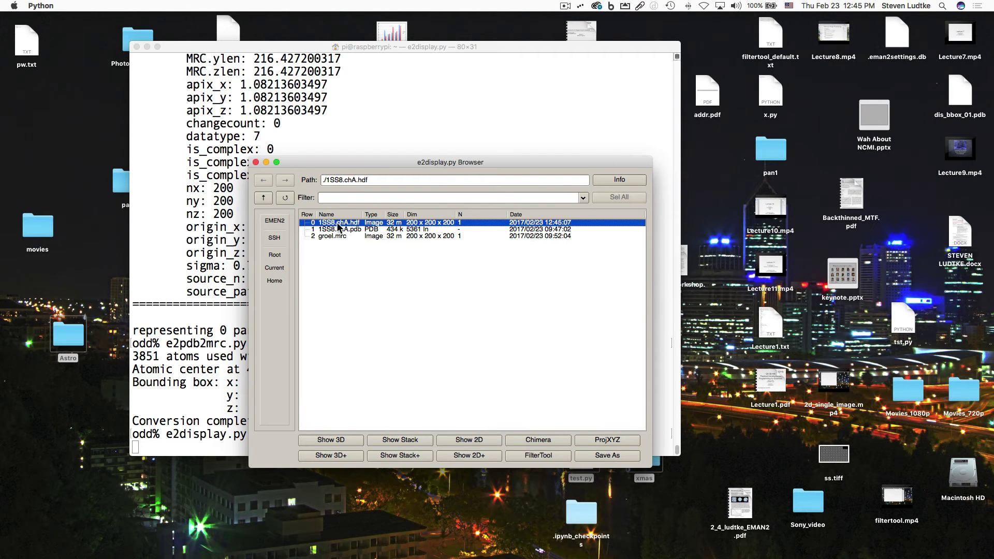
pyautogui.doubleClick(337, 235)
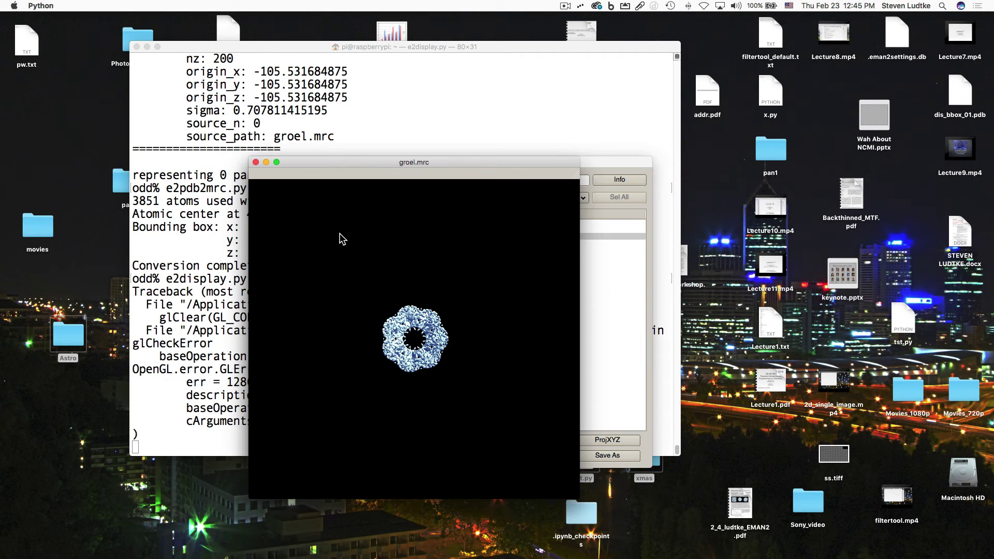
pyautogui.moveTo(349, 162); pyautogui.dragTo(632, 159)
pyautogui.moveTo(399, 162); pyautogui.dragTo(259, 132)
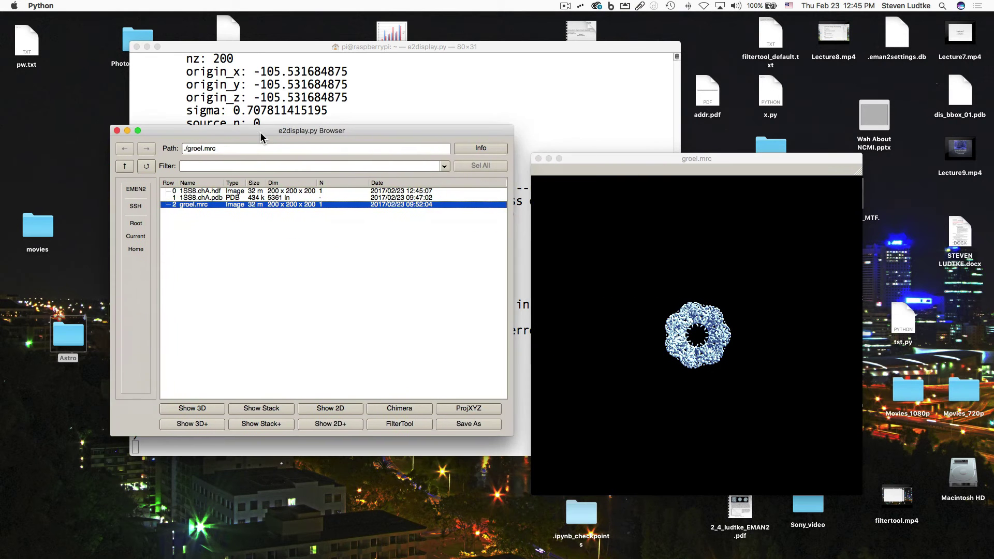
pyautogui.doubleClick(208, 192)
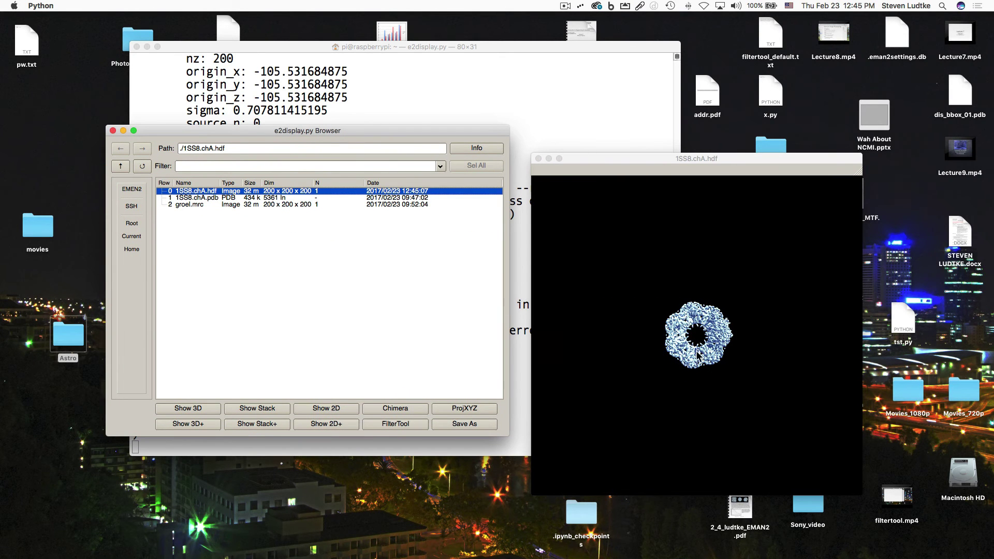
pyautogui.moveTo(700, 366); pyautogui.dragTo(776, 352)
# - Lower groel.mrc's isosurface threshold, toggle its visibility over the model map, then quit e2display
pyautogui.middleClick(696, 293)
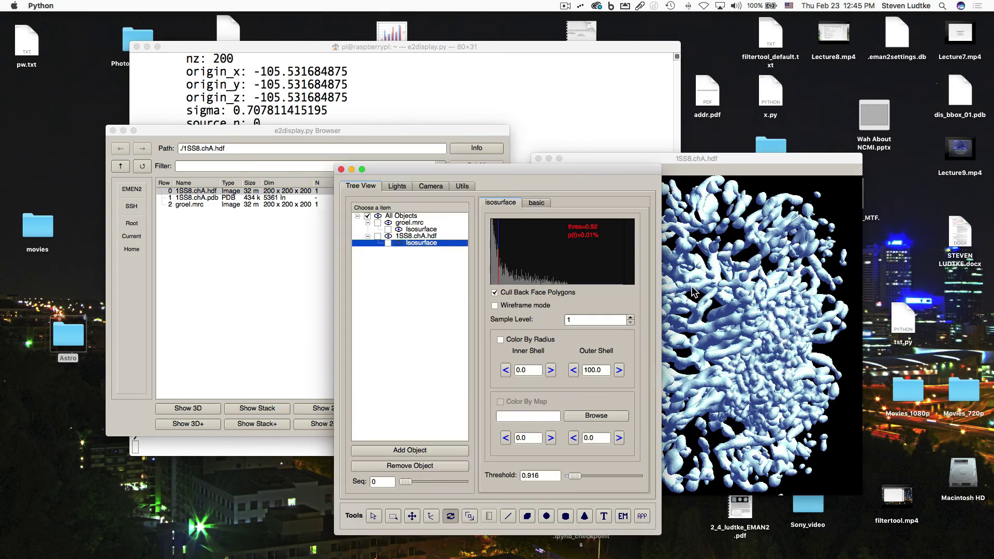
pyautogui.moveTo(569, 170); pyautogui.dragTo(403, 157)
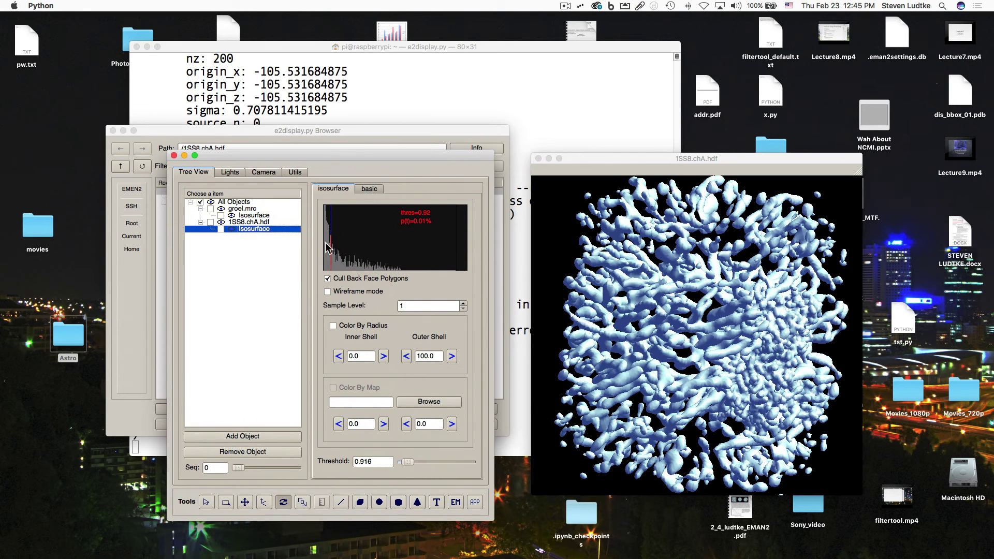
pyautogui.click(257, 215)
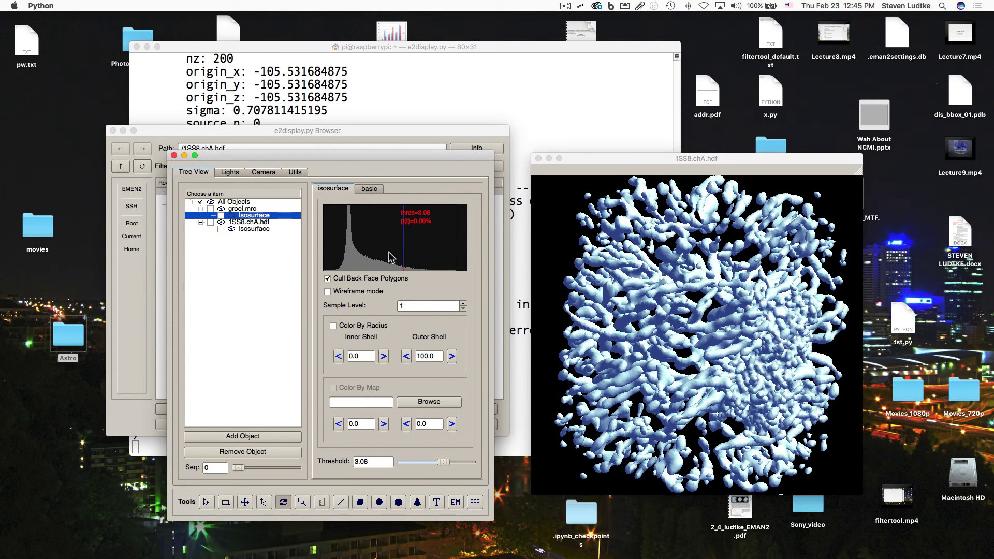
pyautogui.moveTo(402, 262); pyautogui.dragTo(382, 261)
pyautogui.moveTo(769, 315)
pyautogui.mouseDown()
pyautogui.moveTo(760, 333)
pyautogui.moveTo(765, 296)
pyautogui.mouseUp()
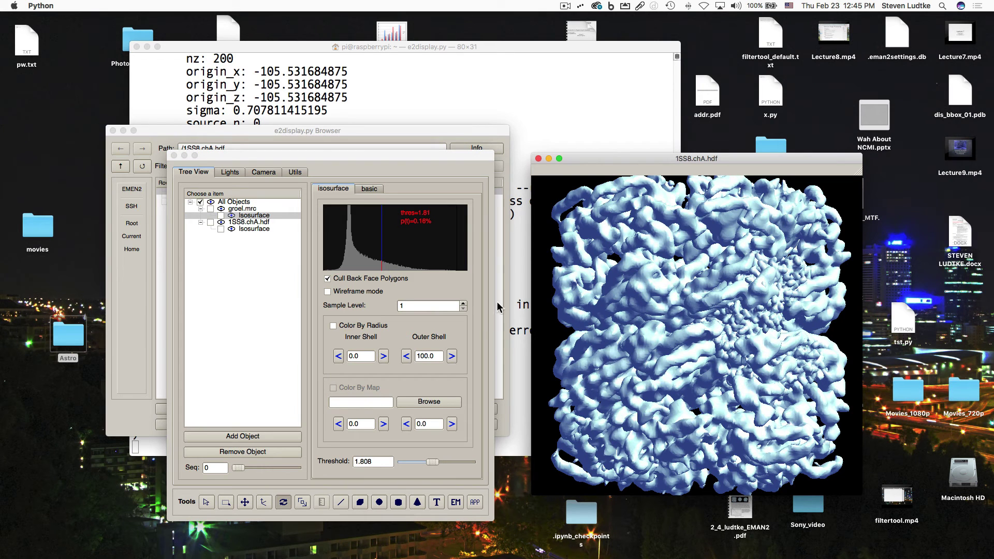
pyautogui.click(221, 209)
pyautogui.click(221, 209)
pyautogui.click(221, 209)
pyautogui.click(221, 208)
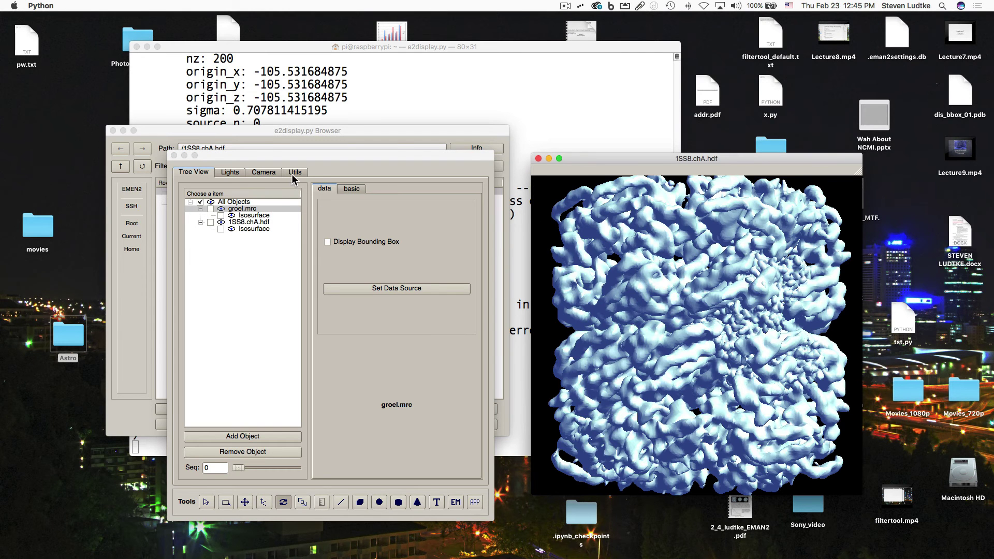
pyautogui.click(113, 131)
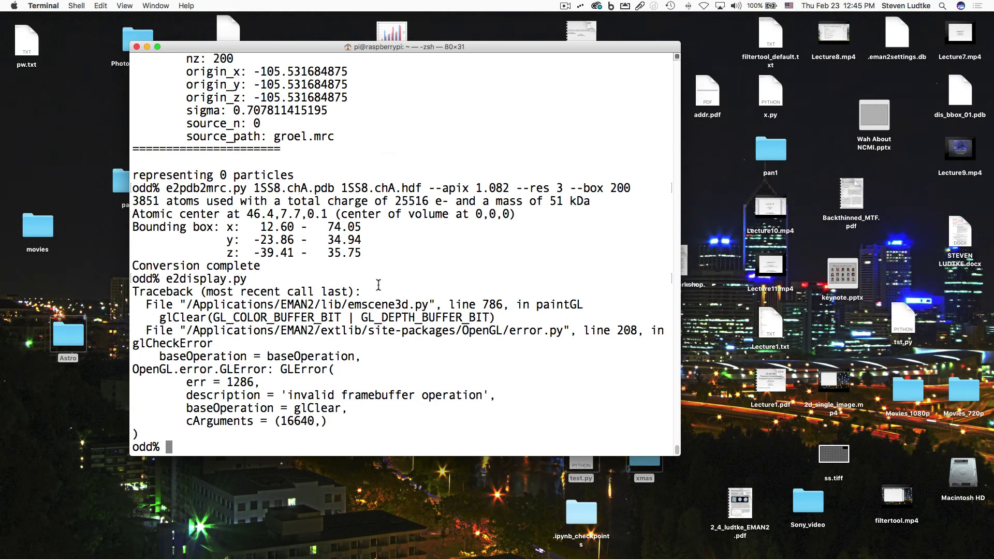
# - List the folder again, then discard e2align3d.py and e2foldfitter.py for e2spt_align.py at the prompt
pyautogui.write('ls')
pyautogui.press('Return')
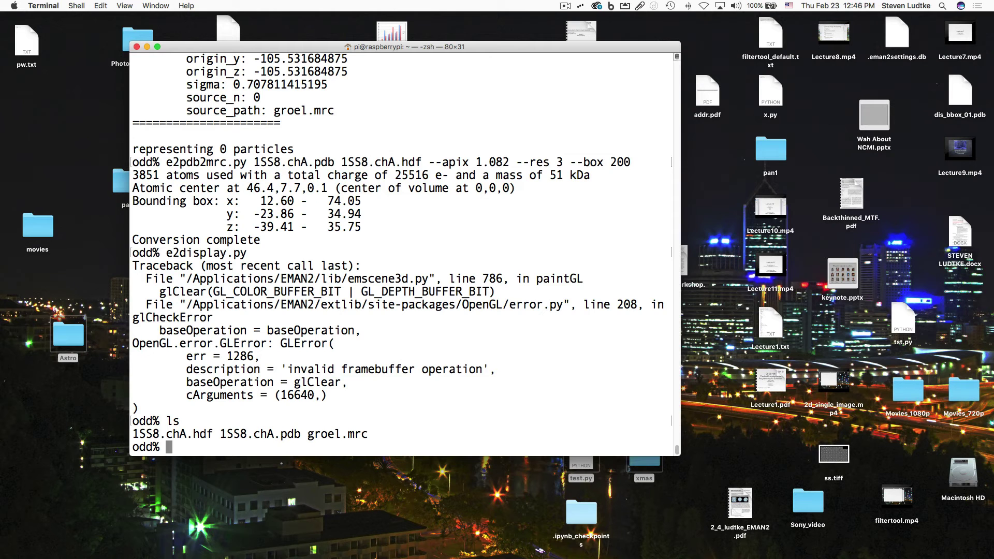
pyautogui.write('e2align3d.py')
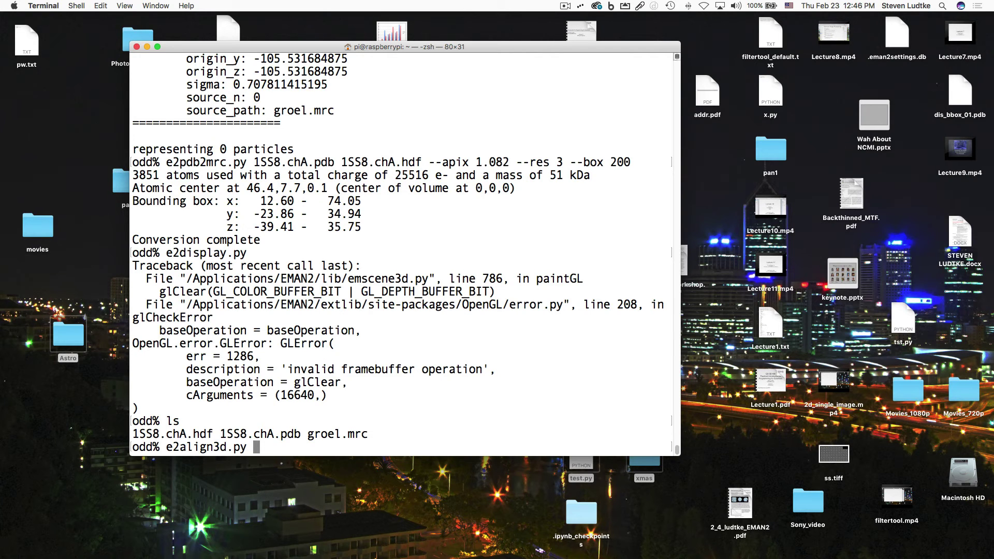
pyautogui.press('BackSpace')
pyautogui.press('BackSpace')
pyautogui.press('BackSpace')
pyautogui.press('BackSpace')
pyautogui.press('BackSpace')
pyautogui.press('BackSpace')
pyautogui.press('BackSpace')
pyautogui.press('BackSpace')
pyautogui.press('BackSpace')
pyautogui.press('BackSpace')
pyautogui.press('BackSpace')
pyautogui.press('BackSpace')
pyautogui.write('2foldfitter.py')
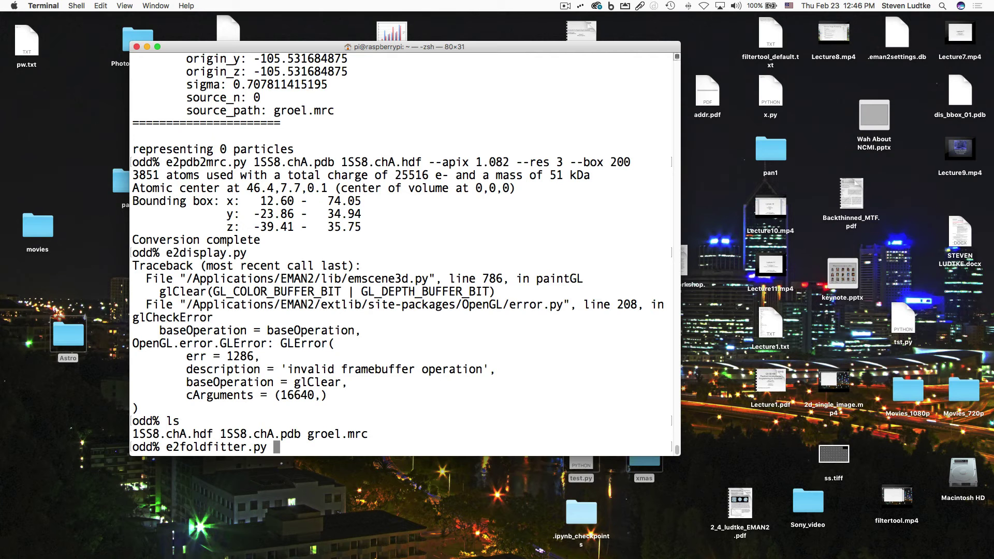
pyautogui.press('BackSpace')
pyautogui.press('BackSpace')
pyautogui.press('BackSpace')
pyautogui.press('BackSpace')
pyautogui.press('BackSpace')
pyautogui.press('BackSpace')
pyautogui.press('BackSpace')
pyautogui.press('BackSpace')
pyautogui.press('BackSpace')
pyautogui.press('BackSpace')
pyautogui.press('BackSpace')
pyautogui.press('BackSpace')
pyautogui.press('BackSpace')
pyautogui.press('BackSpace')
pyautogui.press('BackSpace')
pyautogui.press('BackSpace')
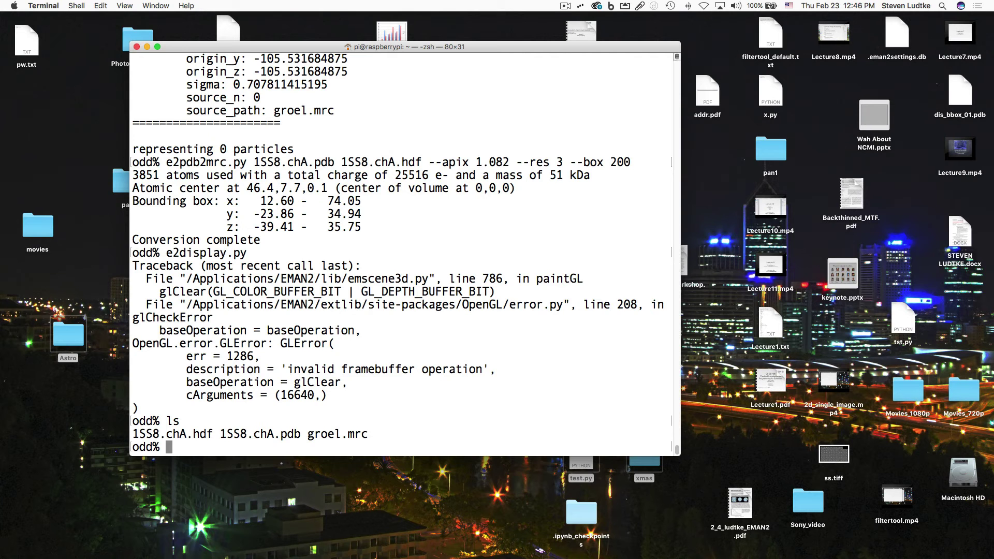
pyautogui.write('e2spt_ali')
pyautogui.press('Tab')
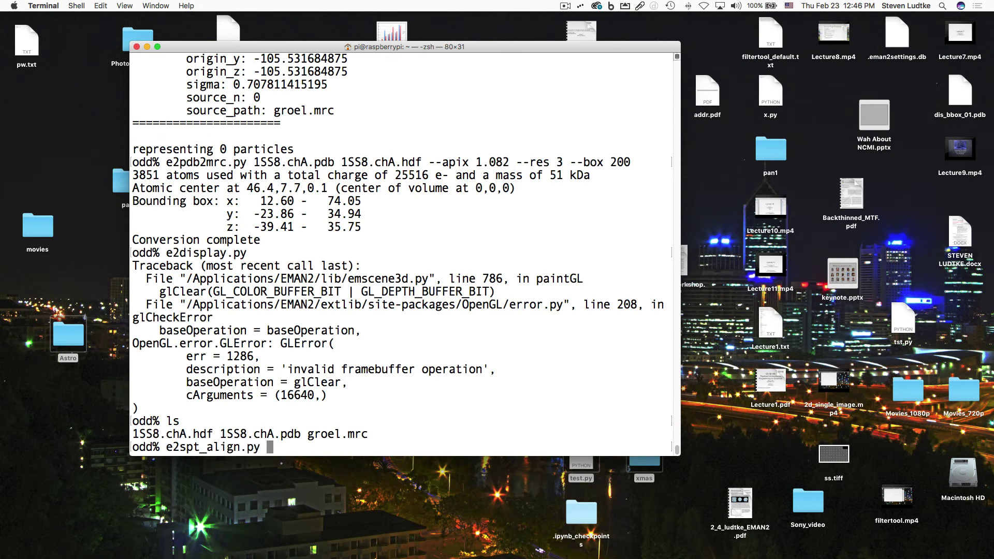
# - Show the e2spt_align.py help text and recall the command for editing
pyautogui.write('--help')
pyautogui.press('Return')
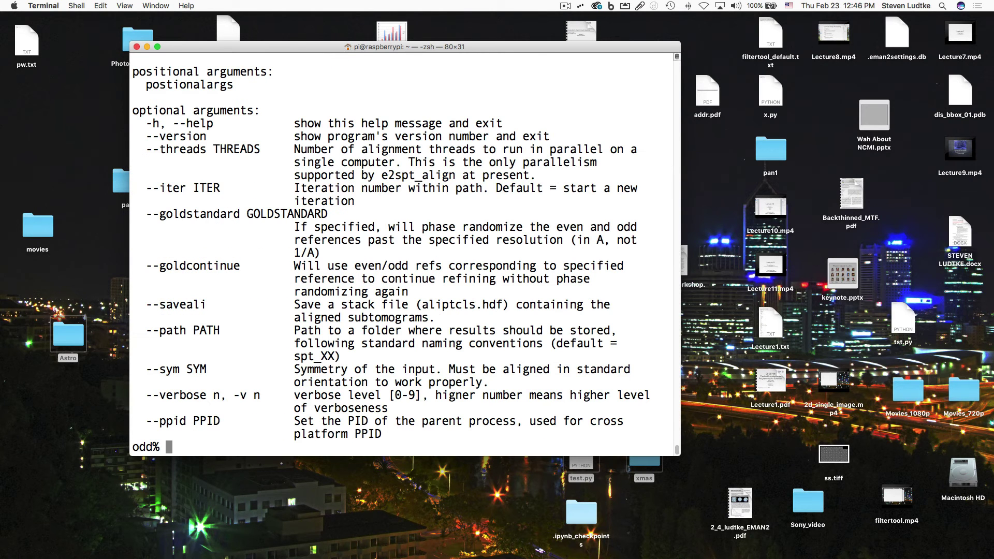
pyautogui.press('Up')
pyautogui.press('BackSpace')
pyautogui.press('BackSpace')
pyautogui.press('BackSpace')
pyautogui.press('BackSpace')
pyautogui.press('BackSpace')
pyautogui.press('BackSpace')
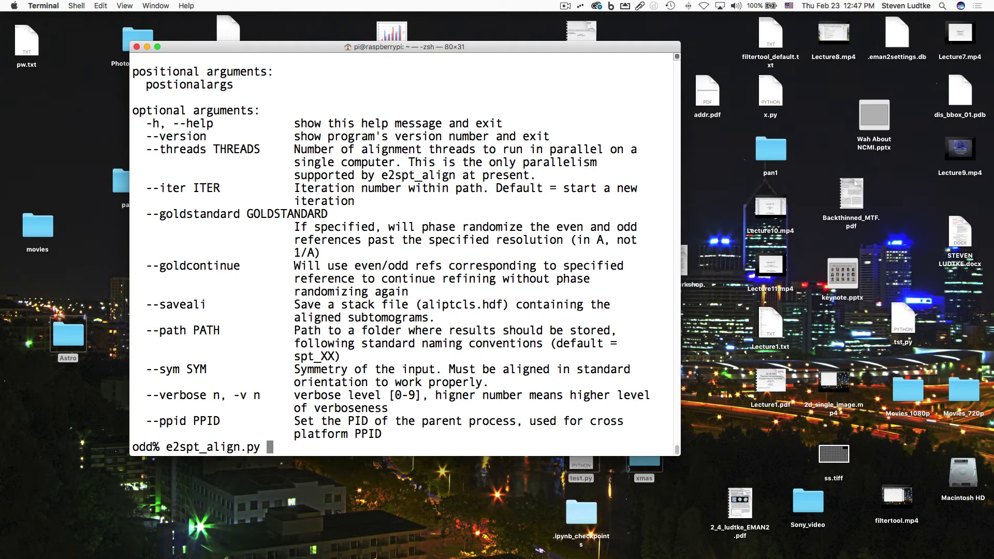
# - Align 1SS8.chA.hdf to groel.mrc with --saveali and list the new spt_01 folder
pyautogui.write('1a')
pyautogui.press('BackSpace')
pyautogui.press('Tab')
pyautogui.press('Tab')
pyautogui.press('Tab')
pyautogui.press('Tab')
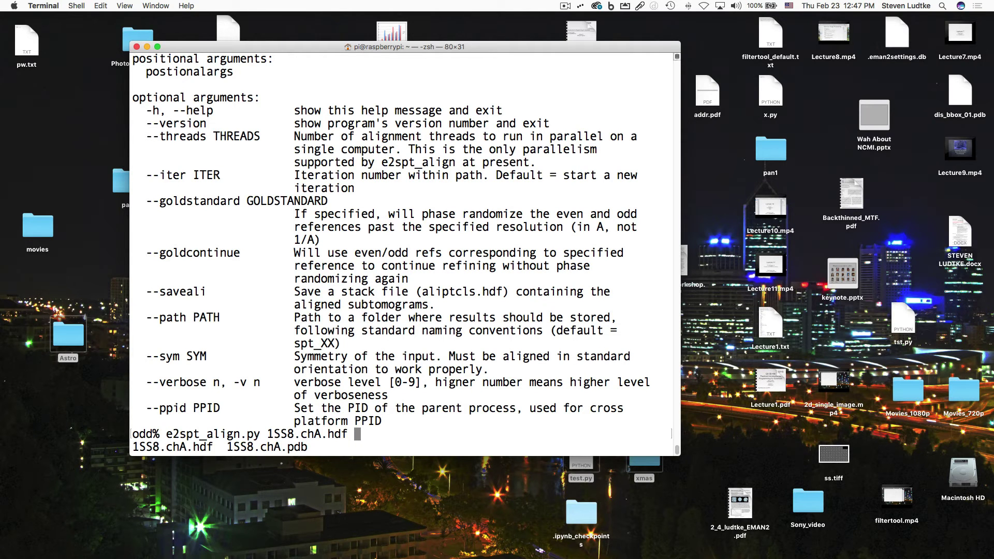
pyautogui.write('groel.mrc')
pyautogui.write('--saveali')
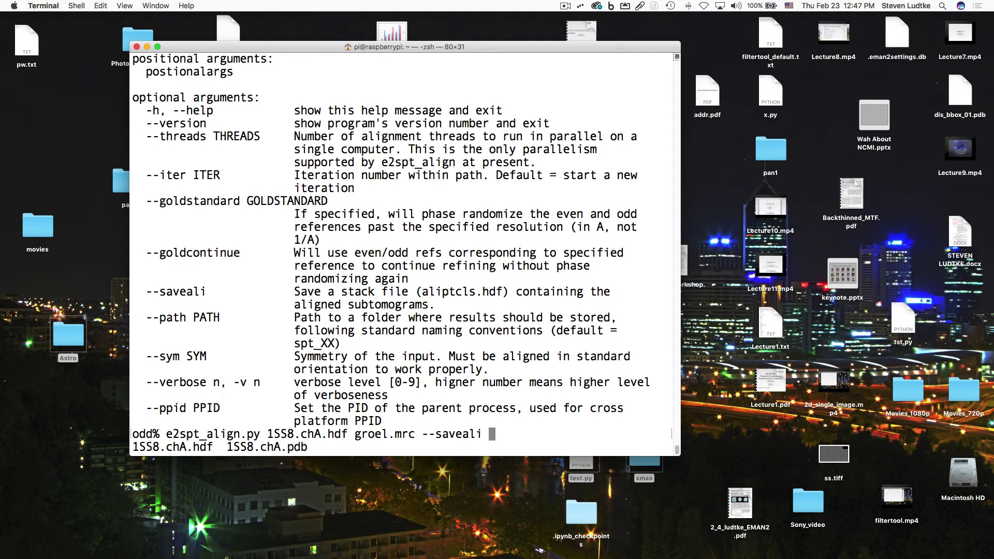
pyautogui.press('Return')
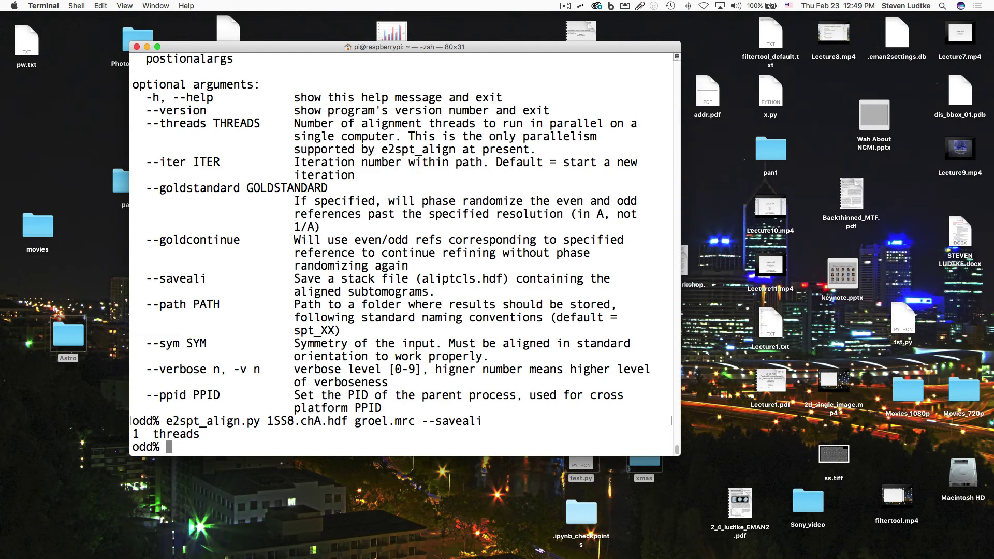
pyautogui.write('ls')
pyautogui.press('Return')
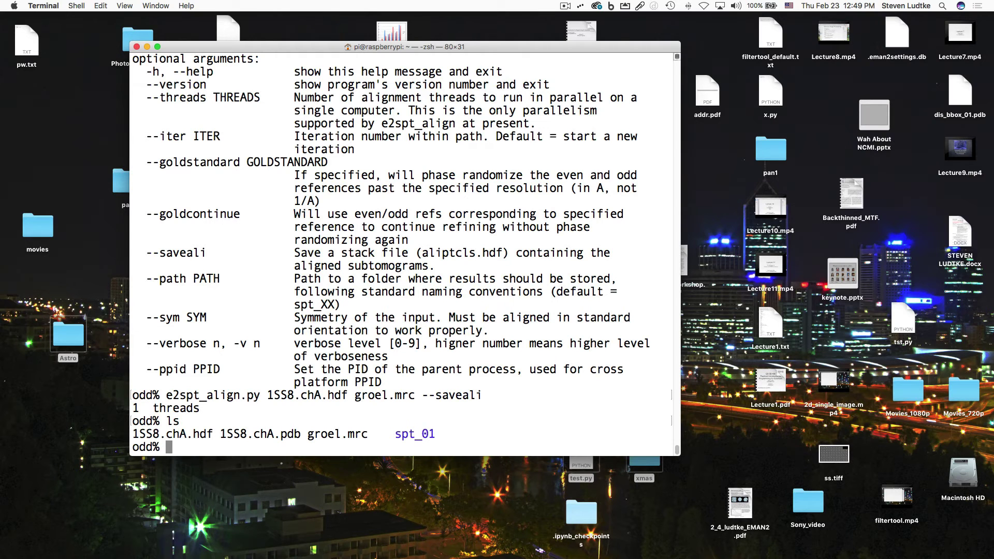
# - List spt_01 and point out particle_parms_01.json and aliptcls.hdf
pyautogui.write('ls spt_01')
pyautogui.press('Return')
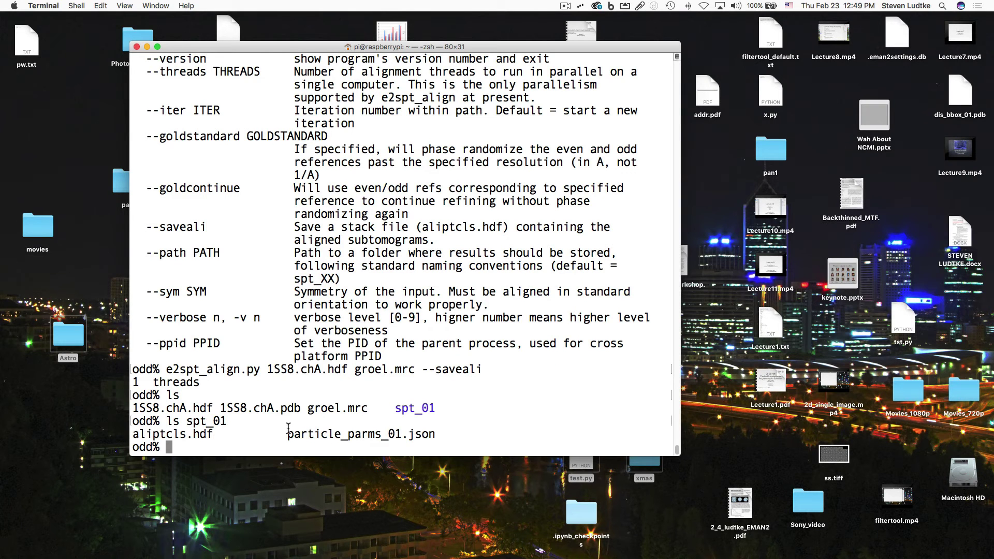
pyautogui.moveTo(287, 434); pyautogui.dragTo(438, 433)
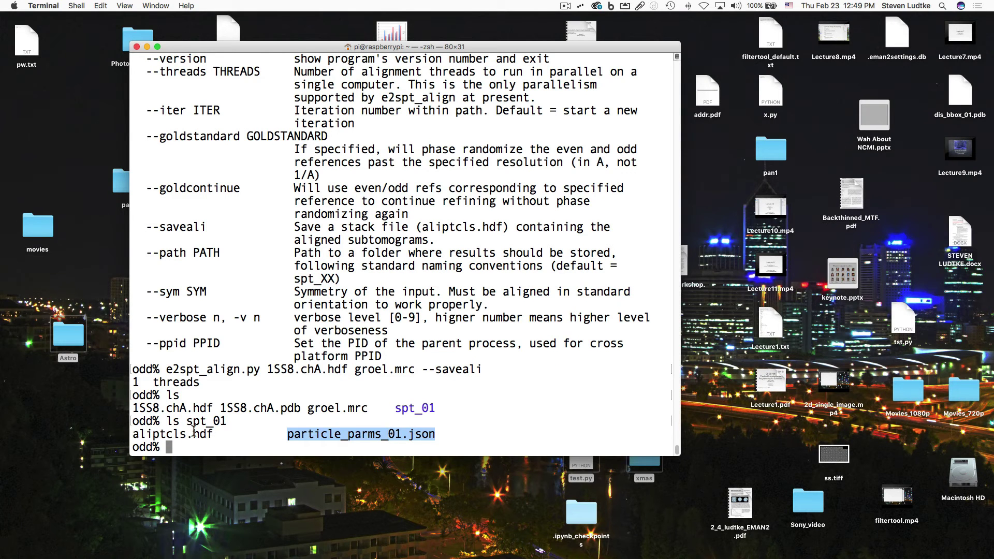
pyautogui.moveTo(213, 433); pyautogui.dragTo(130, 438)
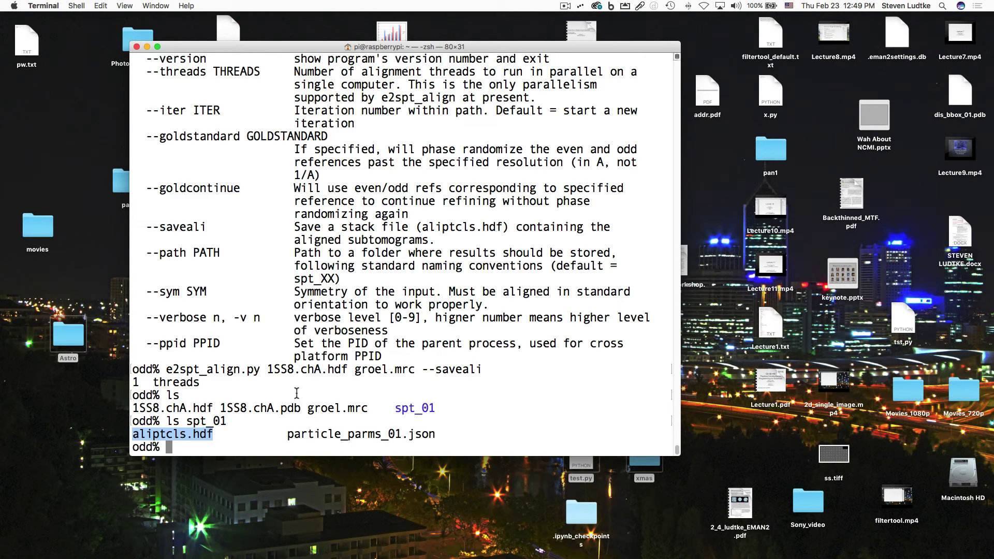
# - Move spt_01/aliptcls.hdf into the working folder and confirm it with ls
pyautogui.write('mv ')
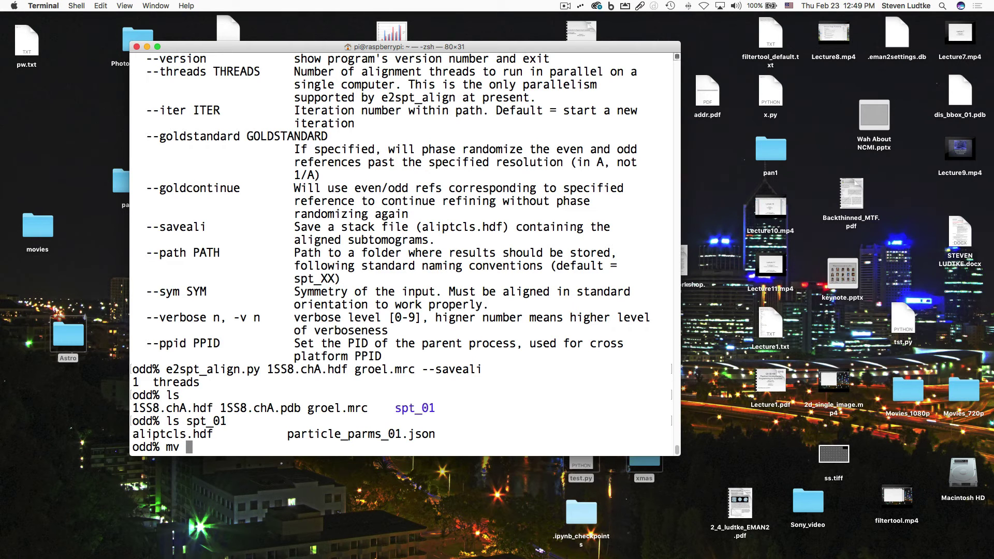
pyautogui.write('s')
pyautogui.press('Tab')
pyautogui.write('al')
pyautogui.press('Tab')
pyautogui.write('..')
pyautogui.press('Return')
pyautogui.write('ls')
pyautogui.press('Return')
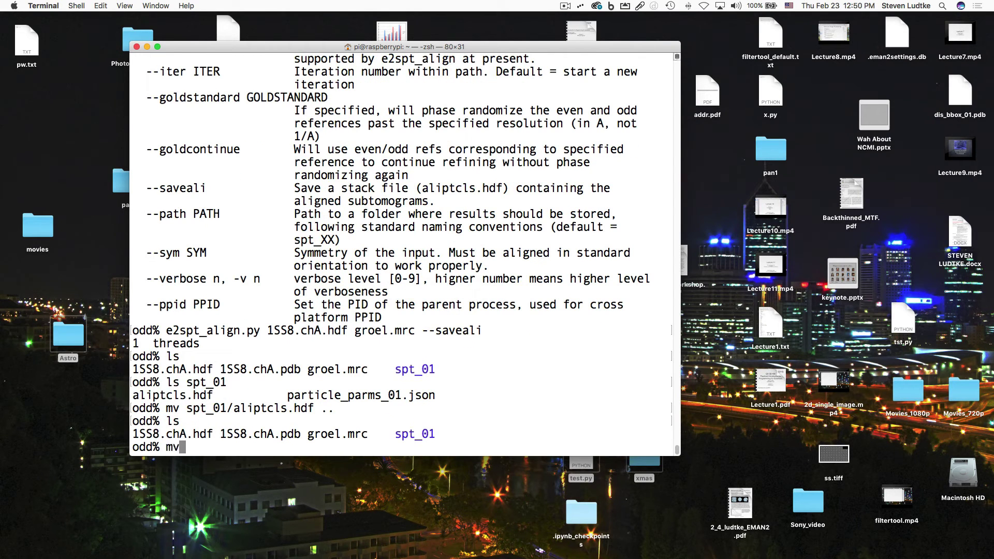
pyautogui.write('../aliptcls.hdf .')
pyautogui.press('Return')
pyautogui.write('ls')
pyautogui.press('Return')
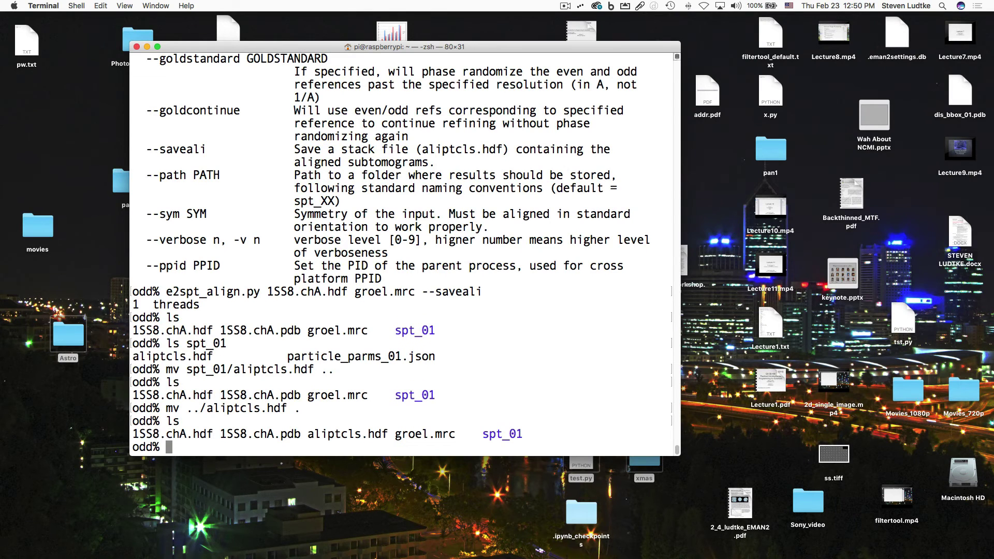
# - Rename aliptcls.hdf to 1SS8.chA.ali.hdf, confirm with ls, and launch e2display.py
pyautogui.write('mv aliptcls.hdf ')
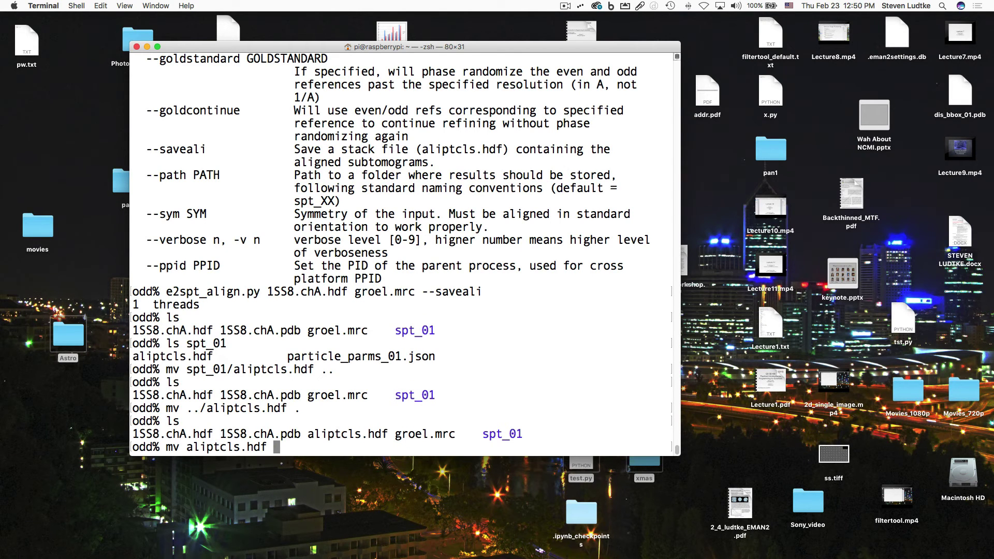
pyautogui.write('1')
pyautogui.press('Tab')
pyautogui.press('Tab')
pyautogui.press('Left')
pyautogui.press('Left')
pyautogui.press('Left')
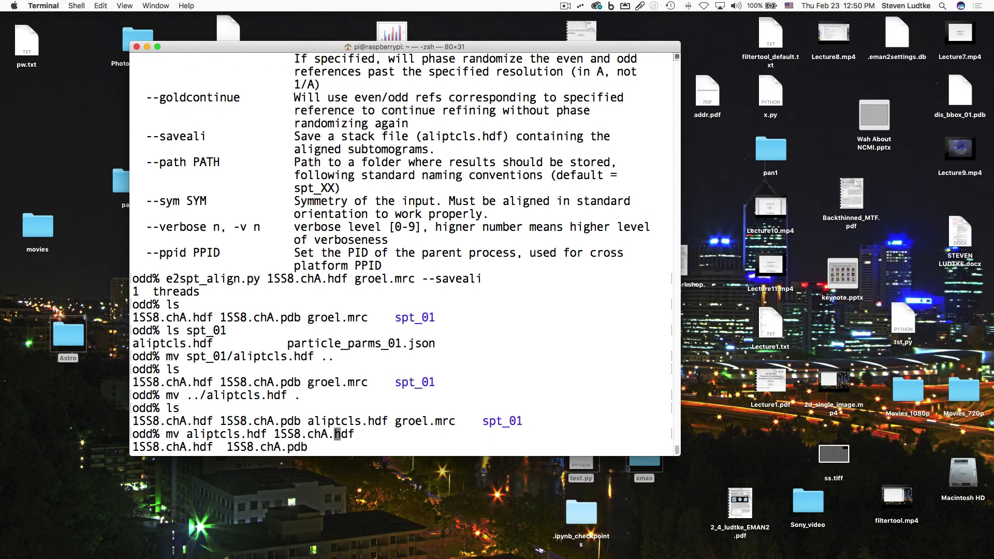
pyautogui.write('ali.')
pyautogui.press('Return')
pyautogui.write('ls')
pyautogui.press('Return')
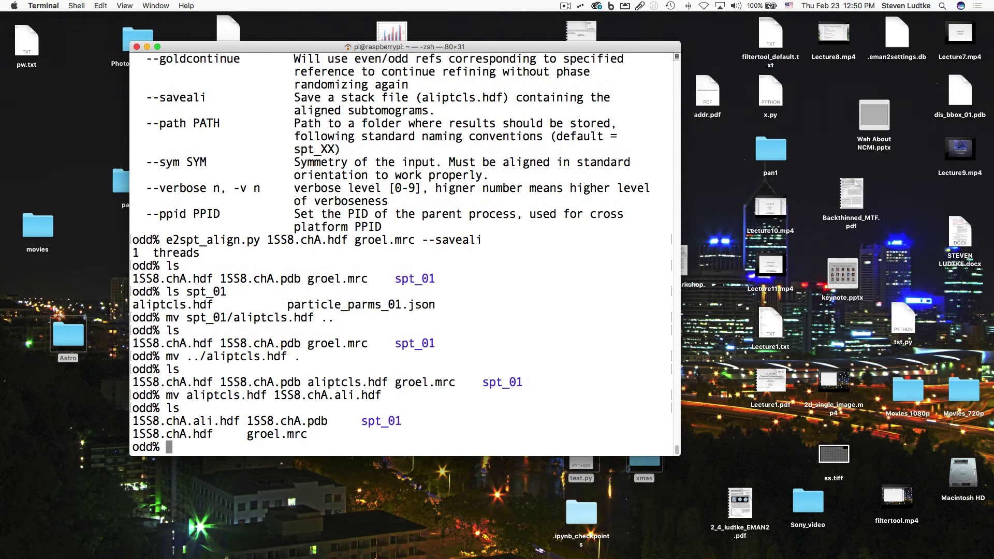
pyautogui.write('e2display.py')
pyautogui.press('Return')
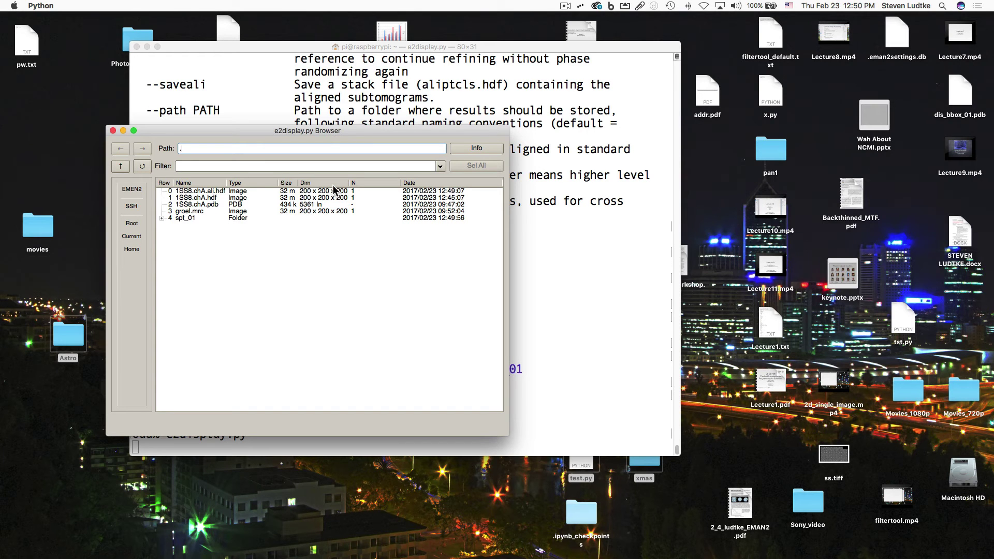
# - Open 1SS8.chA.ali.hdf and groel.mrc together in a 3D view and rotate to a side view
pyautogui.doubleClick(210, 189)
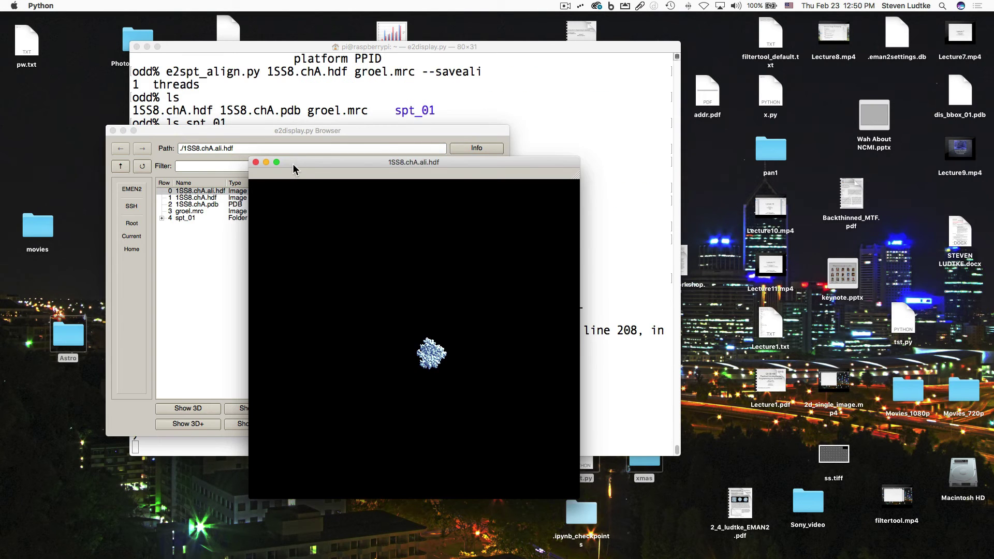
pyautogui.moveTo(293, 164); pyautogui.dragTo(508, 166)
pyautogui.doubleClick(209, 211)
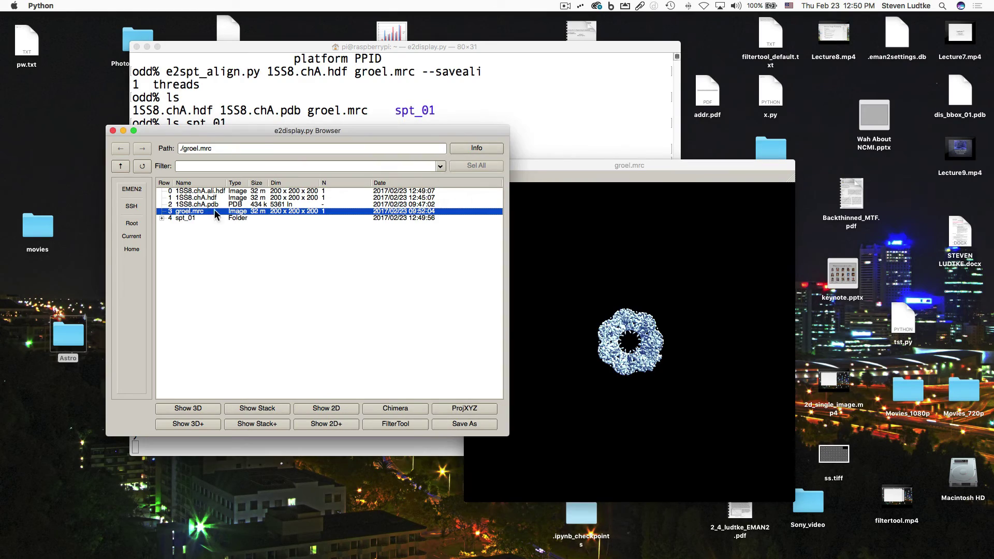
pyautogui.scroll(5, 604, 361)
pyautogui.moveTo(603, 355); pyautogui.dragTo(575, 353)
# - Set the groel.mrc isosurface threshold to 1.481 in the inspector, then close the 3D view
pyautogui.middleClick(574, 354)
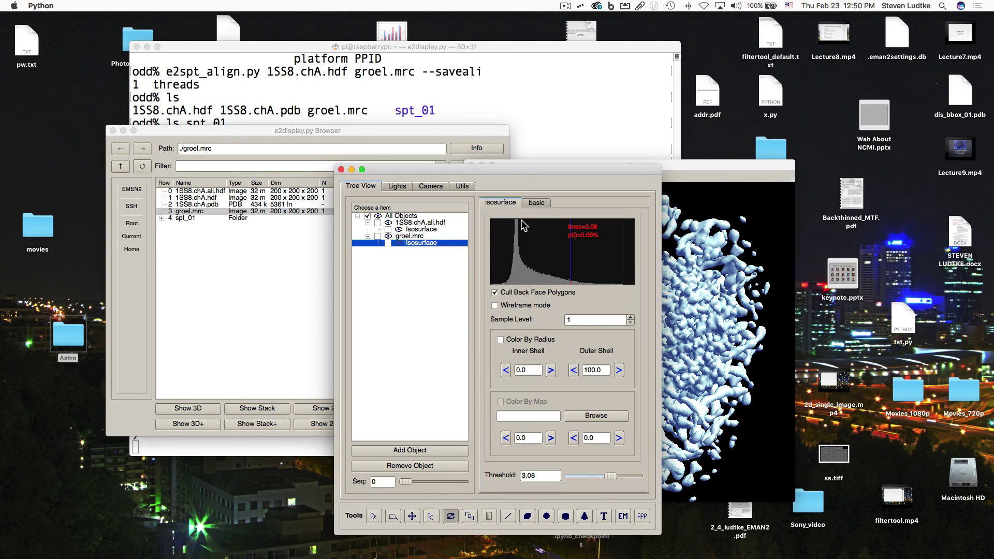
pyautogui.moveTo(504, 162); pyautogui.dragTo(285, 163)
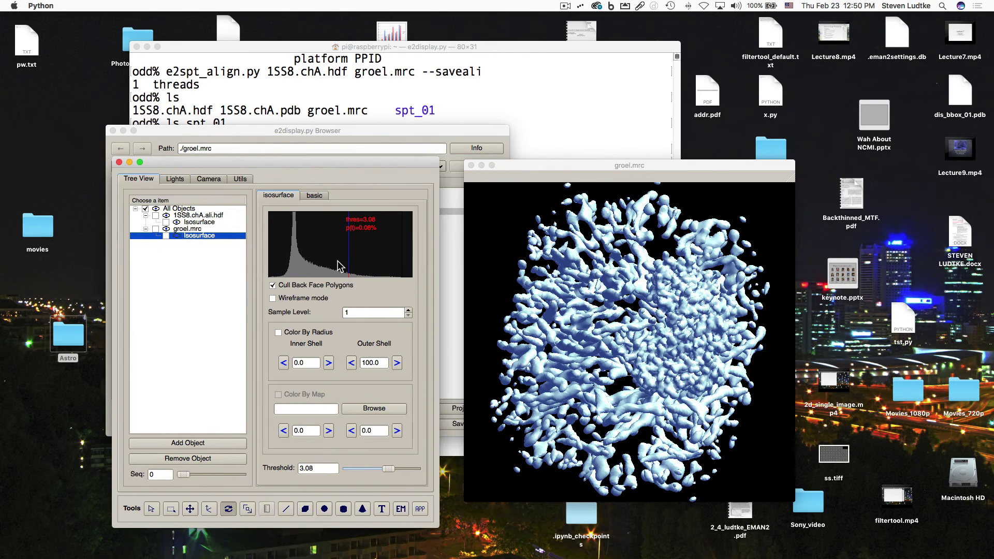
pyautogui.click(216, 221)
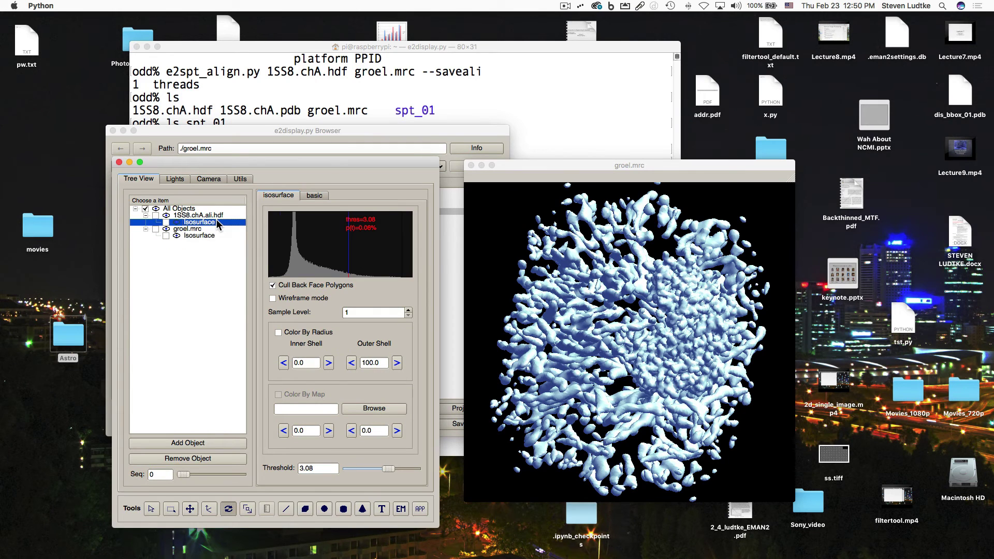
pyautogui.click(213, 235)
pyautogui.click(314, 252)
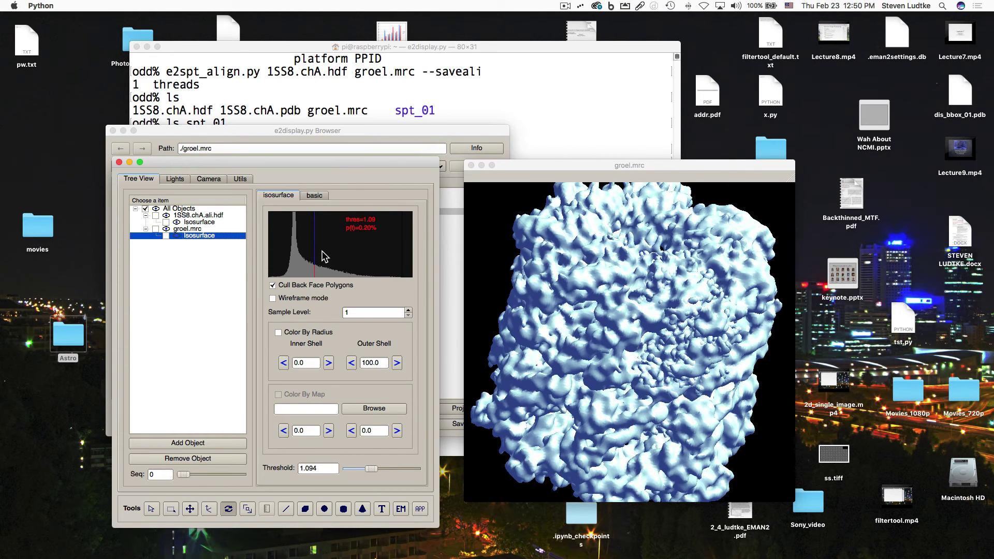
pyautogui.click(321, 251)
pyautogui.click(321, 253)
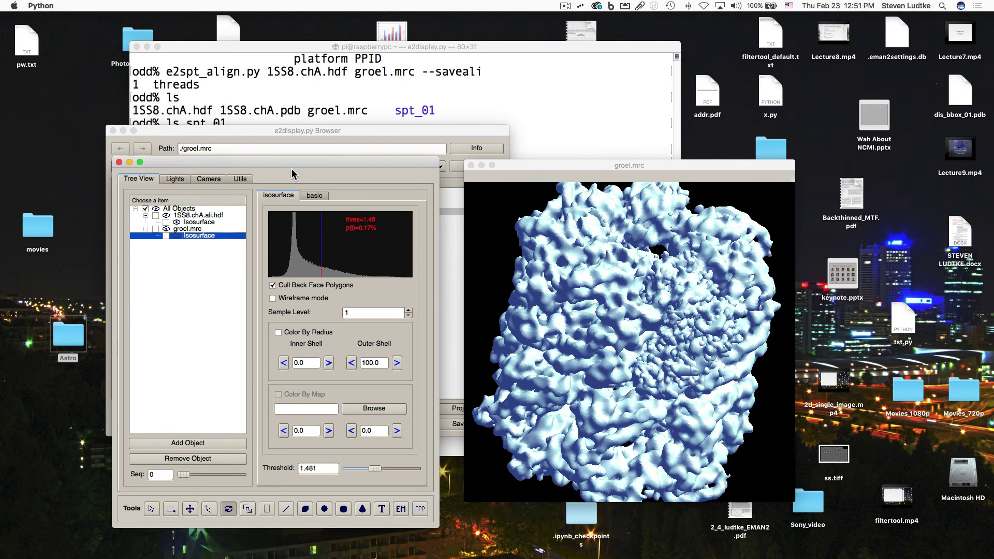
pyautogui.click(471, 165)
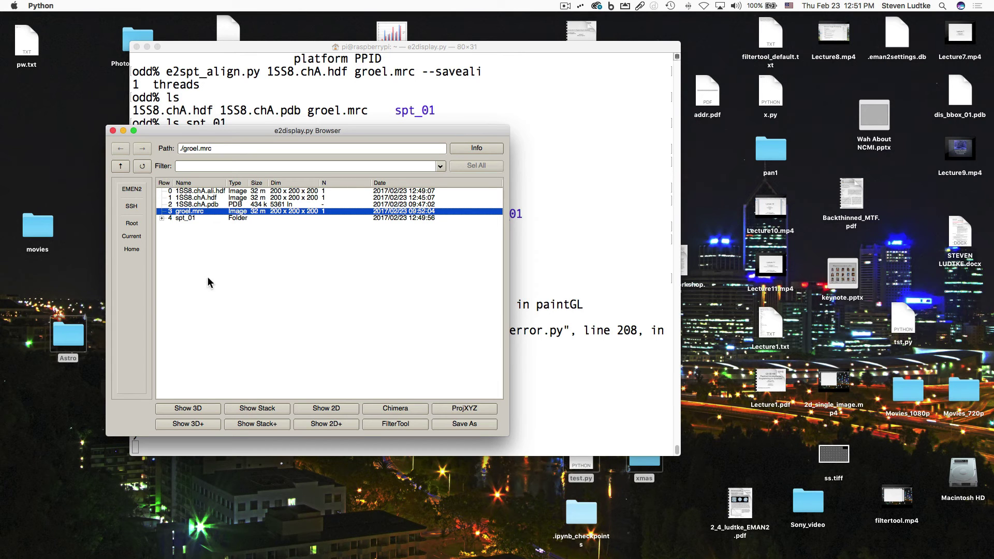
# - Close e2display and open 1SS8.chA.ali.hdf in e2filtertool.py
pyautogui.click(113, 131)
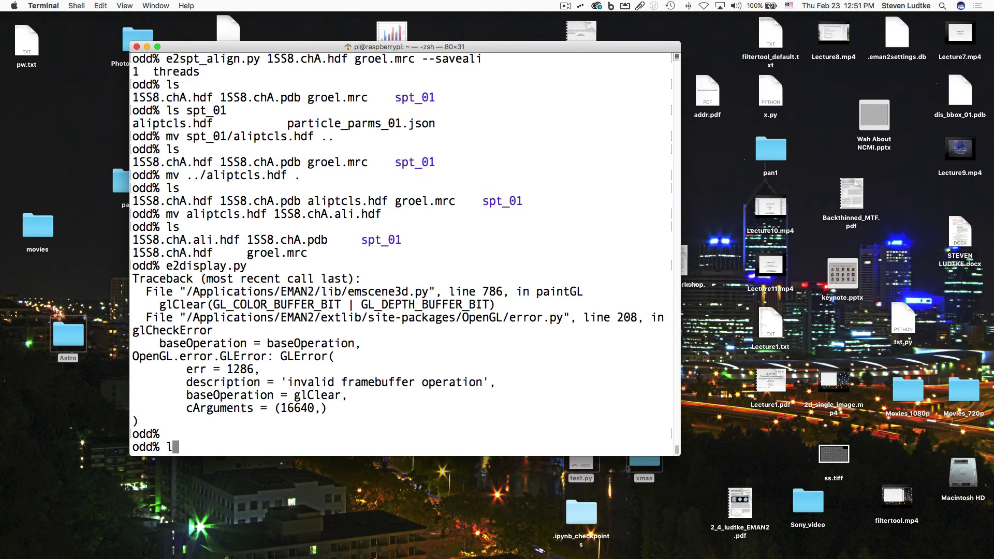
pyautogui.press('Return')
pyautogui.write('ls')
pyautogui.press('Return')
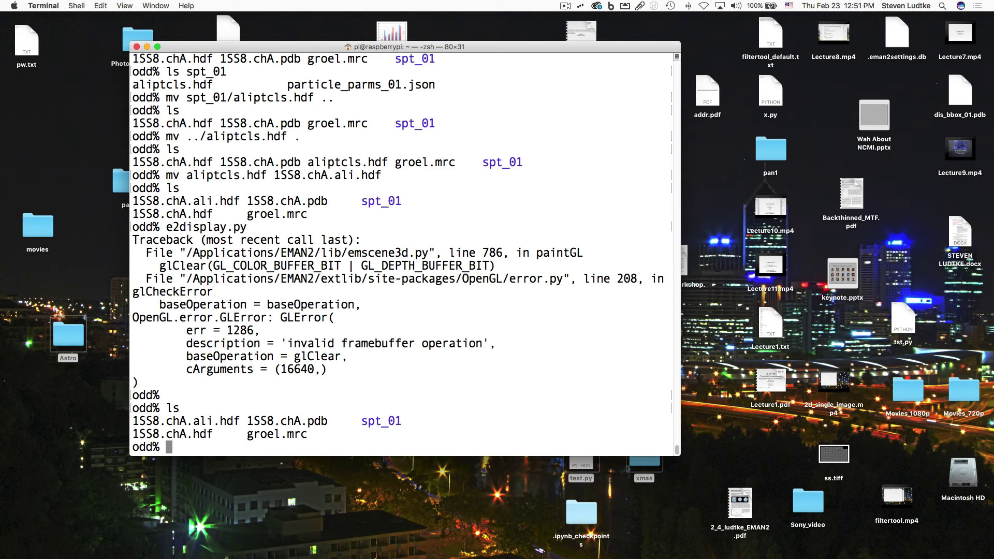
pyautogui.write('e2filtertool.py')
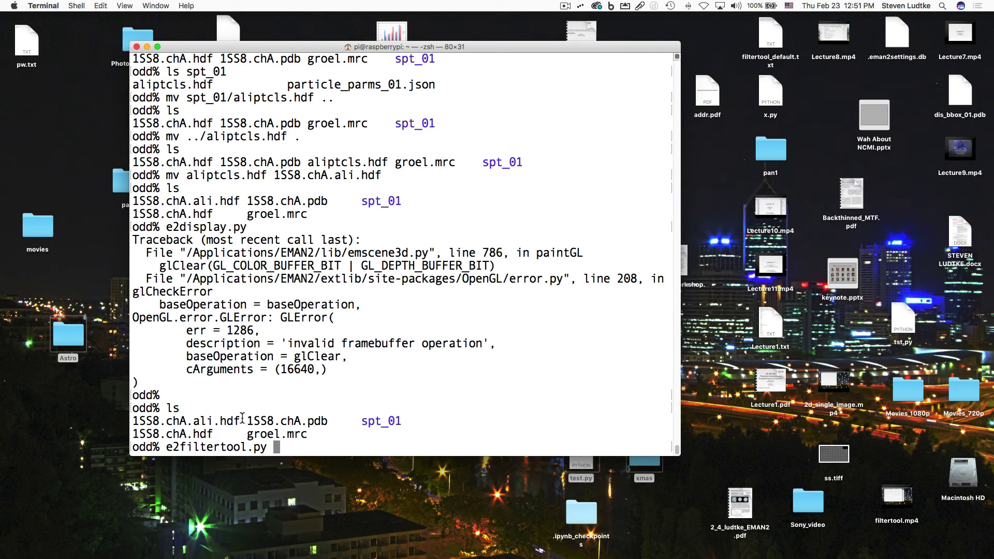
pyautogui.moveTo(242, 417); pyautogui.dragTo(131, 422)
pyautogui.write('1SS8.chA.ali.hdf')
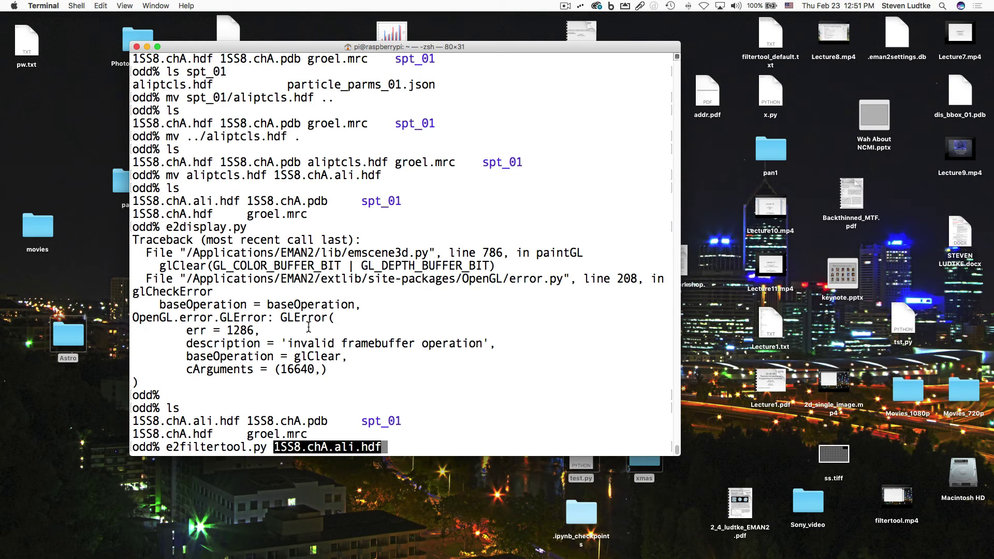
pyautogui.press('Return')
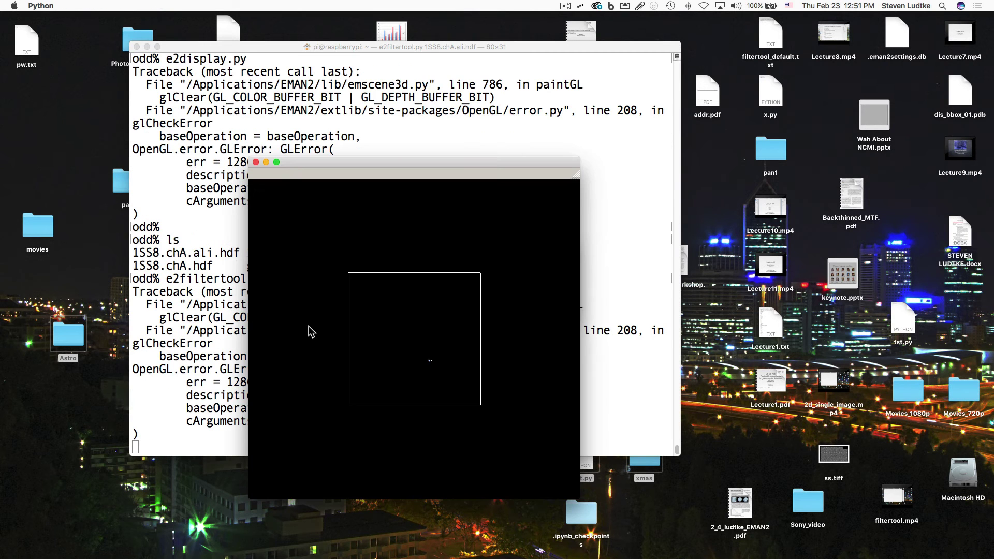
# - Arrange the filter tool, 3D view and display settings windows, showing the slice settings
pyautogui.moveTo(334, 173); pyautogui.dragTo(575, 160)
pyautogui.moveTo(372, 226); pyautogui.dragTo(247, 202)
pyautogui.scroll(2, 684, 324)
pyautogui.moveTo(682, 308); pyautogui.dragTo(708, 315)
pyautogui.middleClick(708, 315)
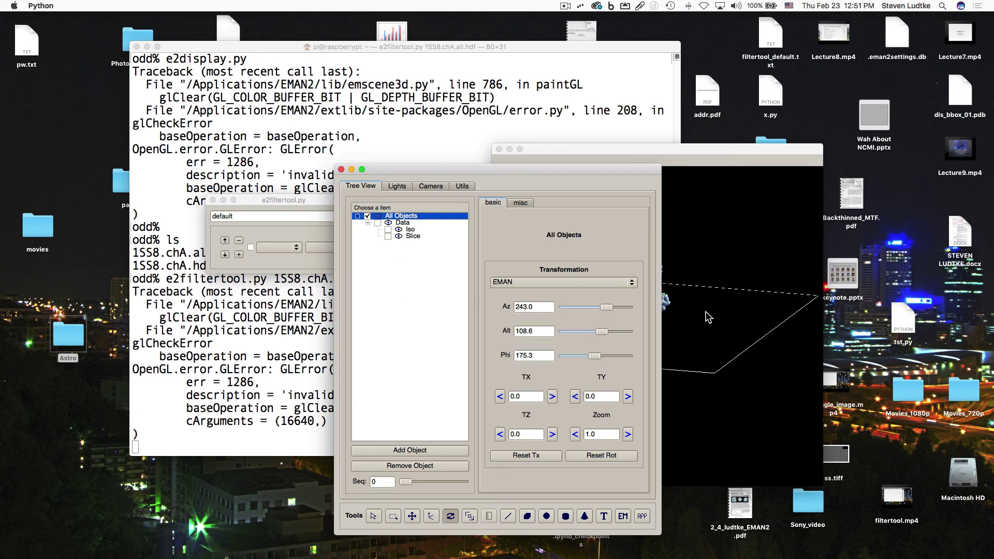
pyautogui.click(401, 236)
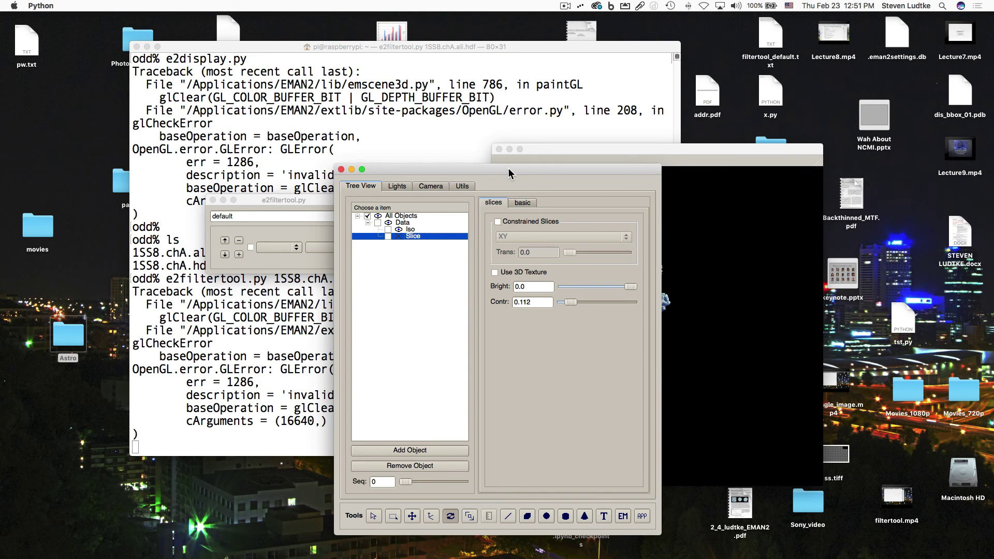
pyautogui.moveTo(508, 168); pyautogui.dragTo(475, 182)
pyautogui.moveTo(317, 200); pyautogui.dragTo(212, 99)
pyautogui.moveTo(640, 145); pyautogui.dragTo(577, 75)
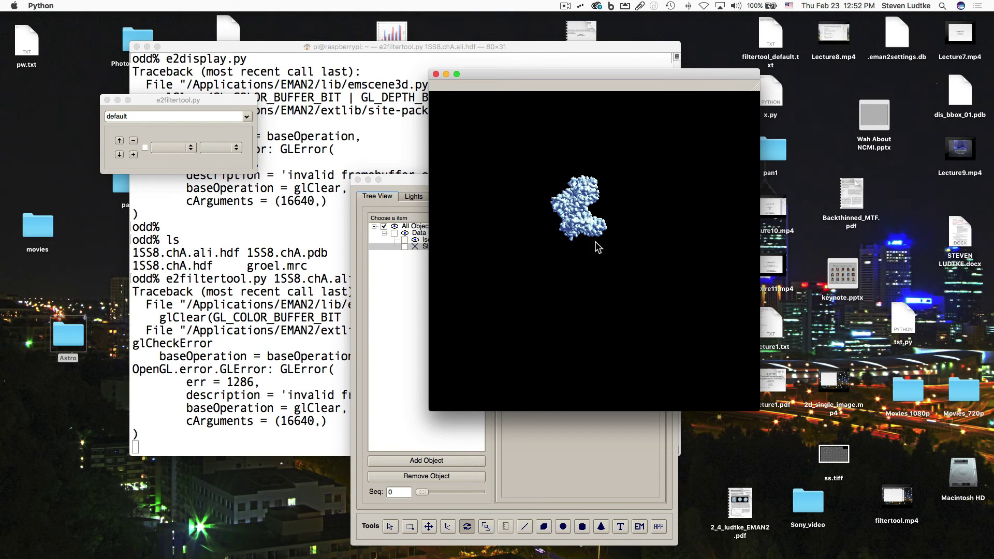
pyautogui.moveTo(399, 185); pyautogui.dragTo(129, 121)
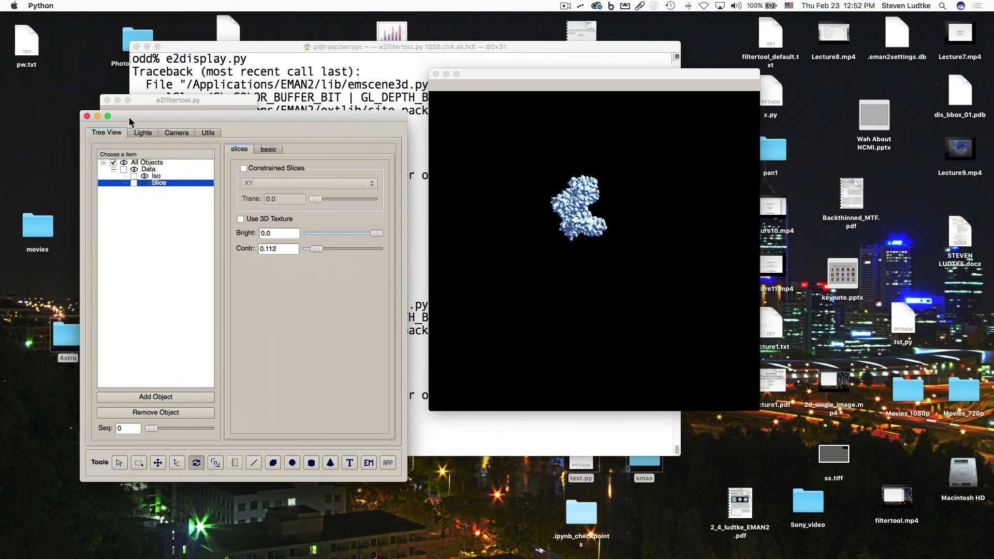
pyautogui.click(591, 248)
# - Rotate and zoom the subunit isosurface, switching between the isosurface and slice settings
pyautogui.moveTo(585, 213)
pyautogui.mouseDown()
pyautogui.moveTo(597, 233)
pyautogui.moveTo(592, 210)
pyautogui.moveTo(593, 222)
pyautogui.mouseUp()
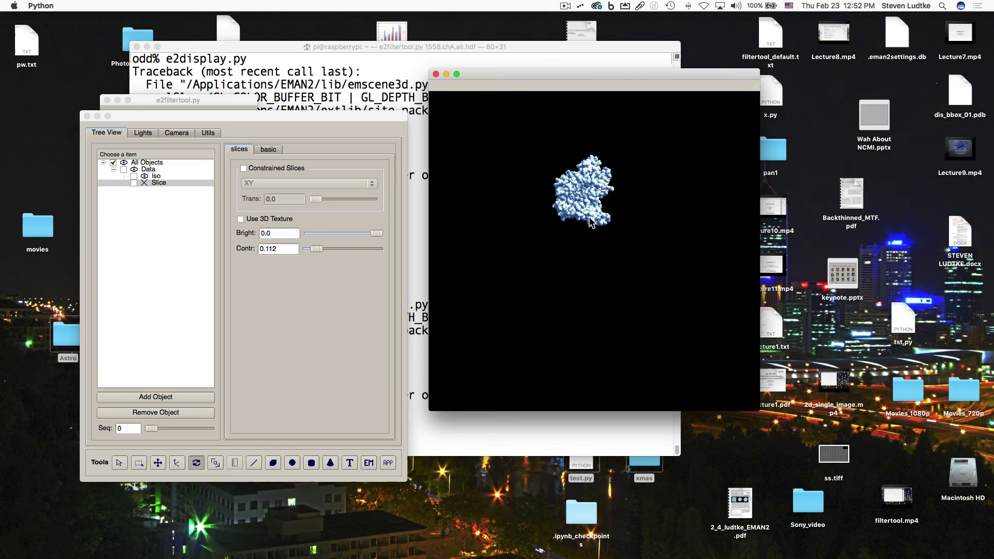
pyautogui.click(146, 177)
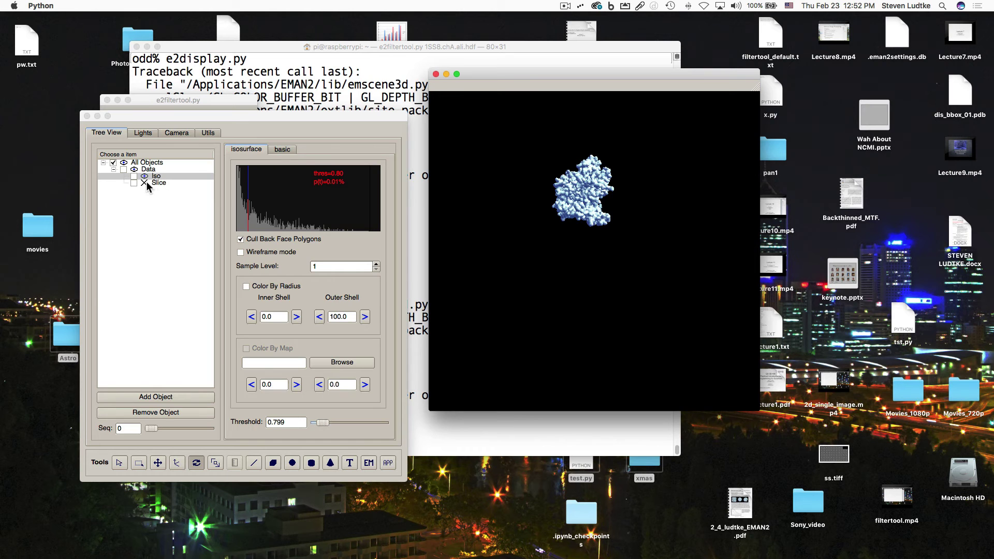
pyautogui.click(145, 182)
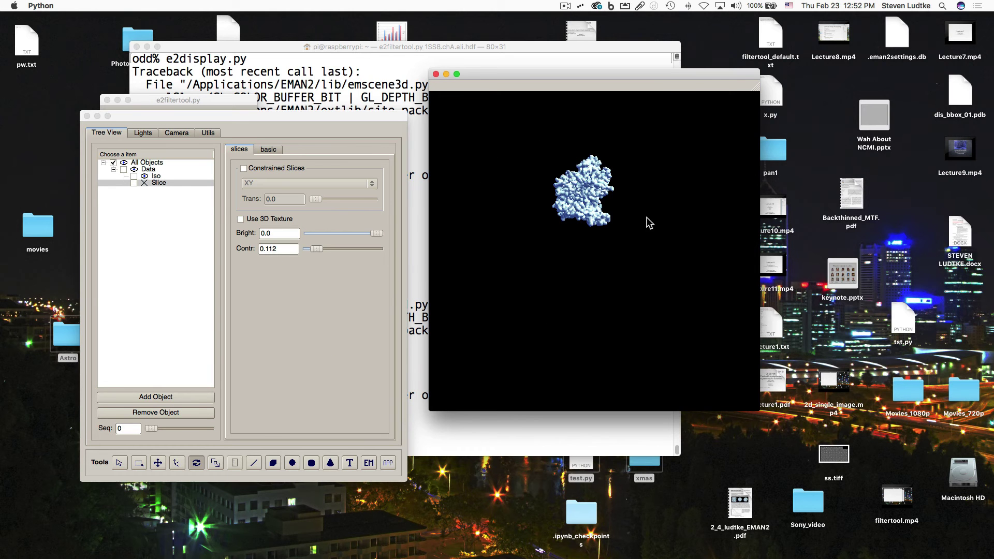
pyautogui.moveTo(644, 214); pyautogui.dragTo(670, 230)
pyautogui.scroll(10, 646, 257)
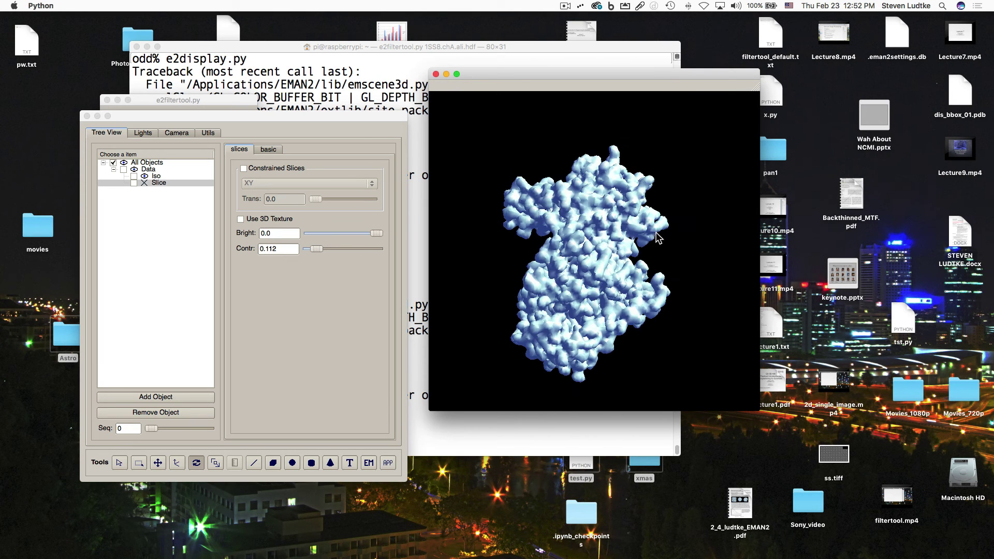
pyautogui.moveTo(642, 274); pyautogui.dragTo(621, 287)
pyautogui.moveTo(646, 231); pyautogui.dragTo(624, 246)
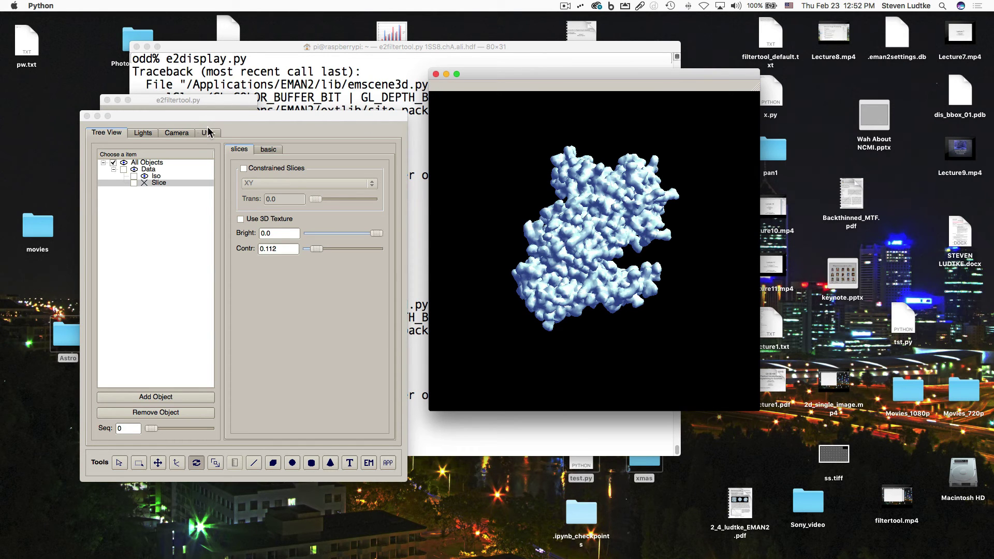
# - Enlarge the filter tool window and choose the filter category with the lowpass.gauss processor
pyautogui.click(178, 99)
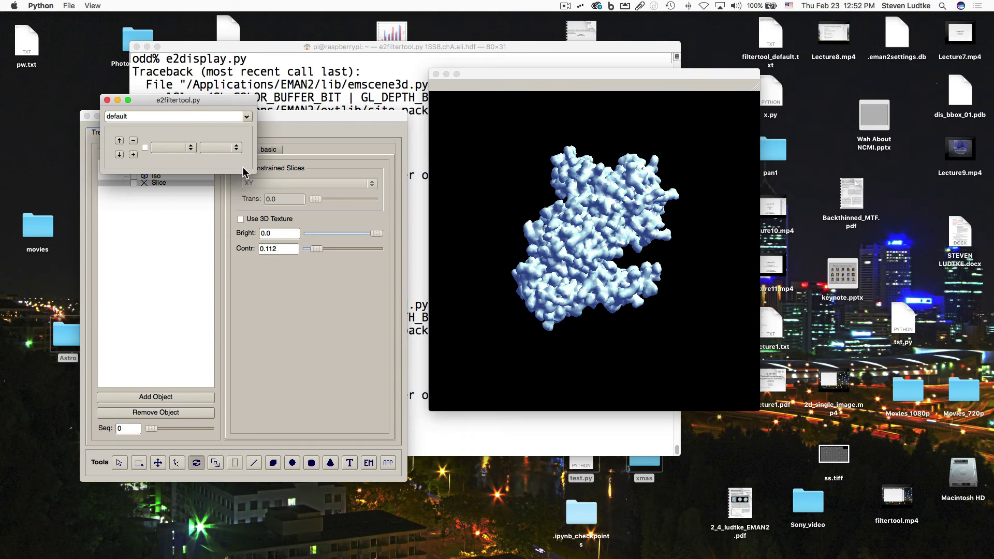
pyautogui.moveTo(243, 173); pyautogui.dragTo(363, 205)
pyautogui.click(172, 165)
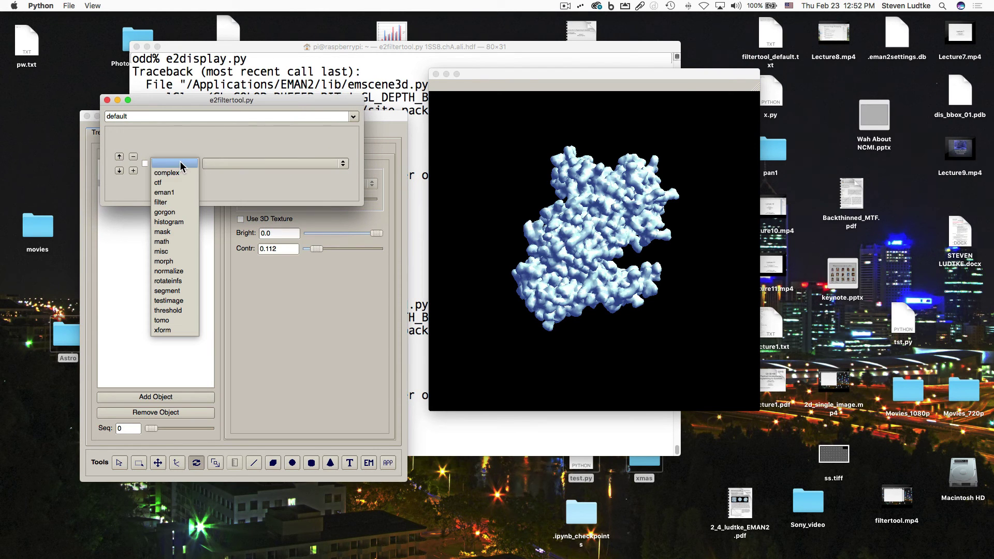
pyautogui.click(175, 203)
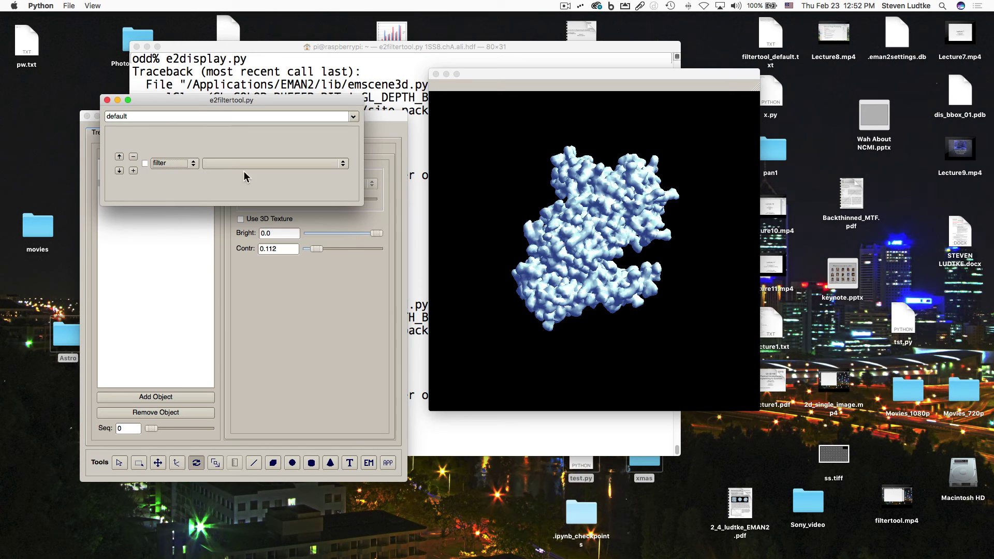
pyautogui.click(262, 163)
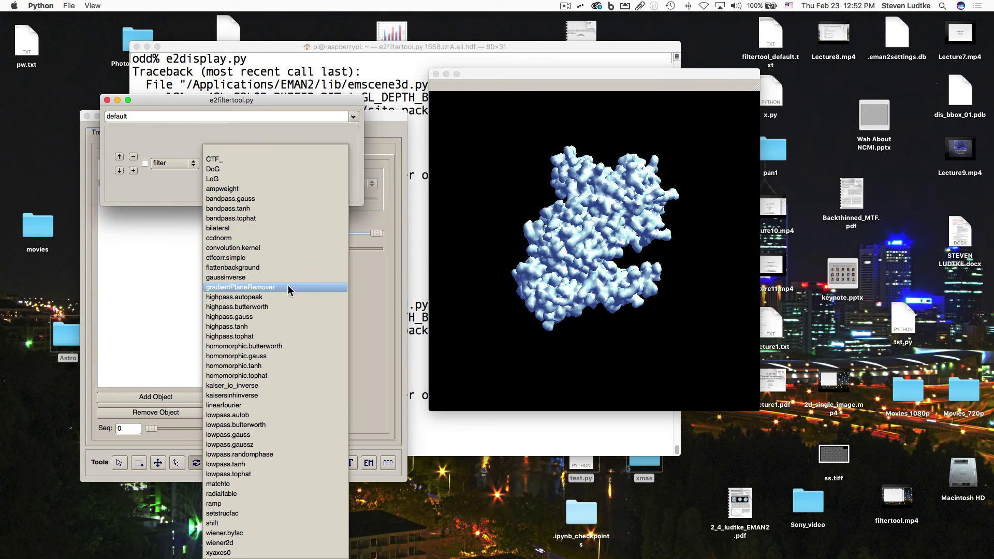
pyautogui.click(305, 435)
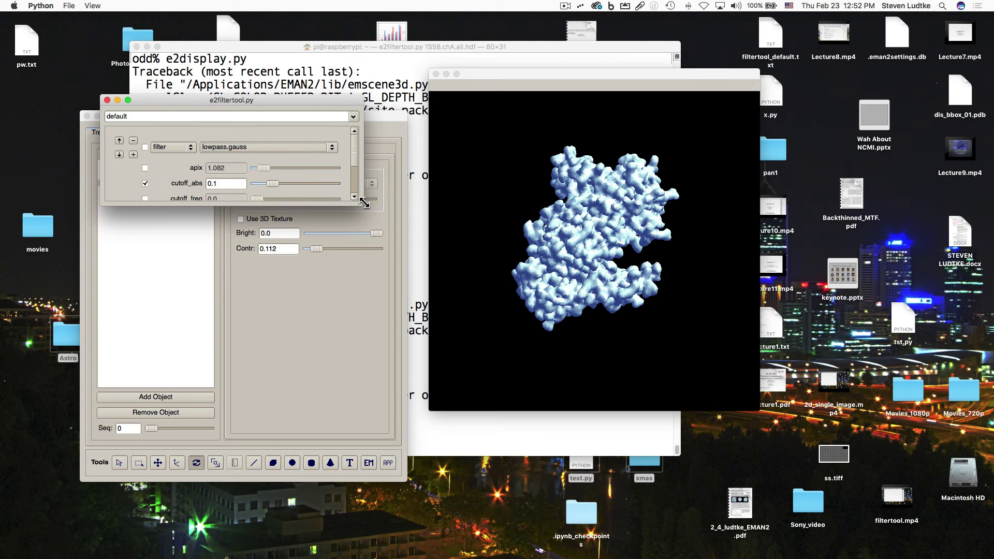
# - Switch from cutoff_abs to cutoff_freq 0.05 and enable the lowpass.gauss filter
pyautogui.moveTo(362, 203); pyautogui.dragTo(388, 465)
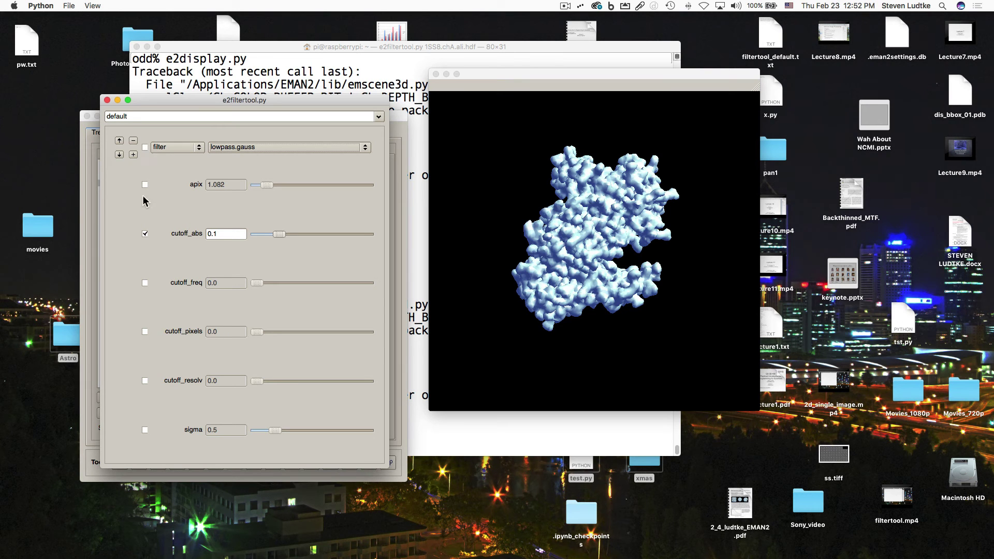
pyautogui.click(145, 234)
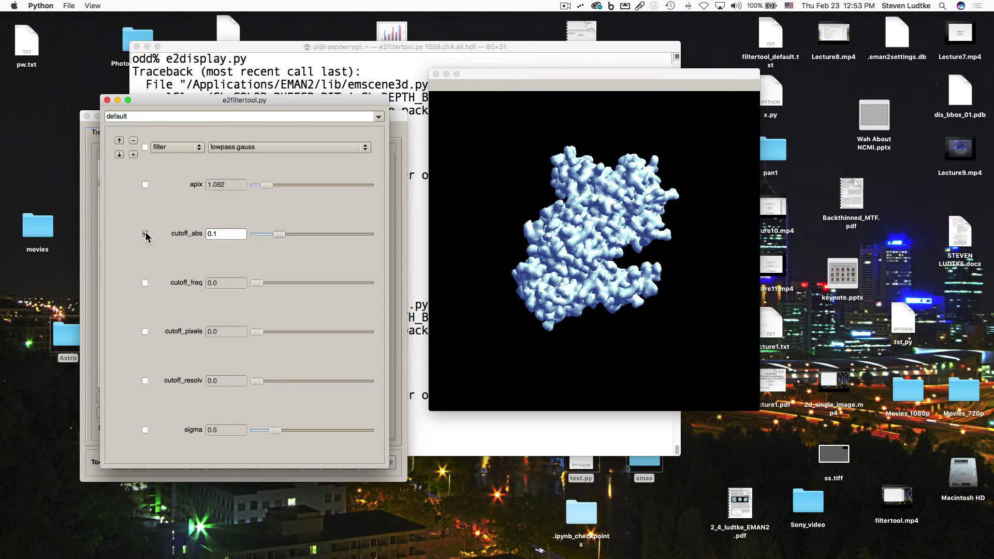
pyautogui.click(145, 283)
pyautogui.click(227, 283)
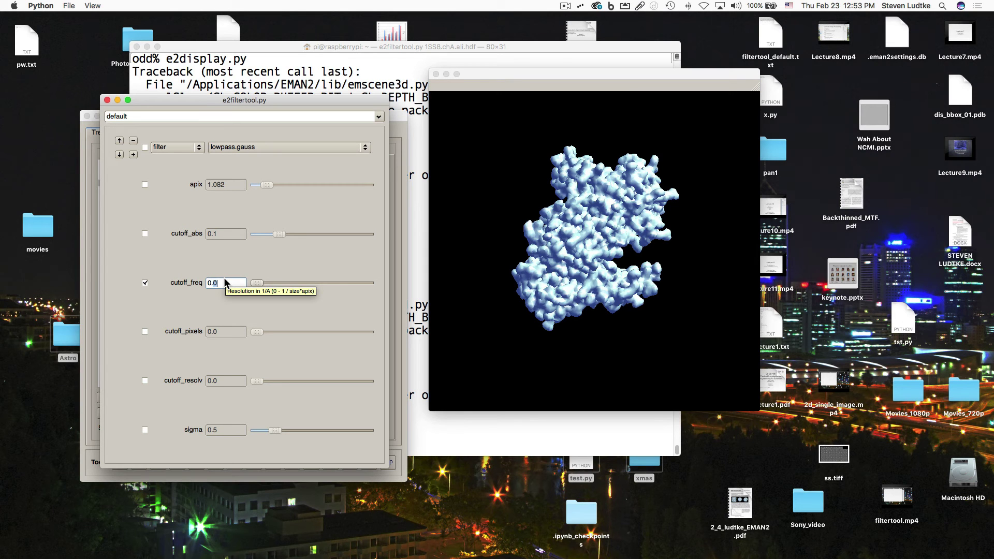
pyautogui.write('5')
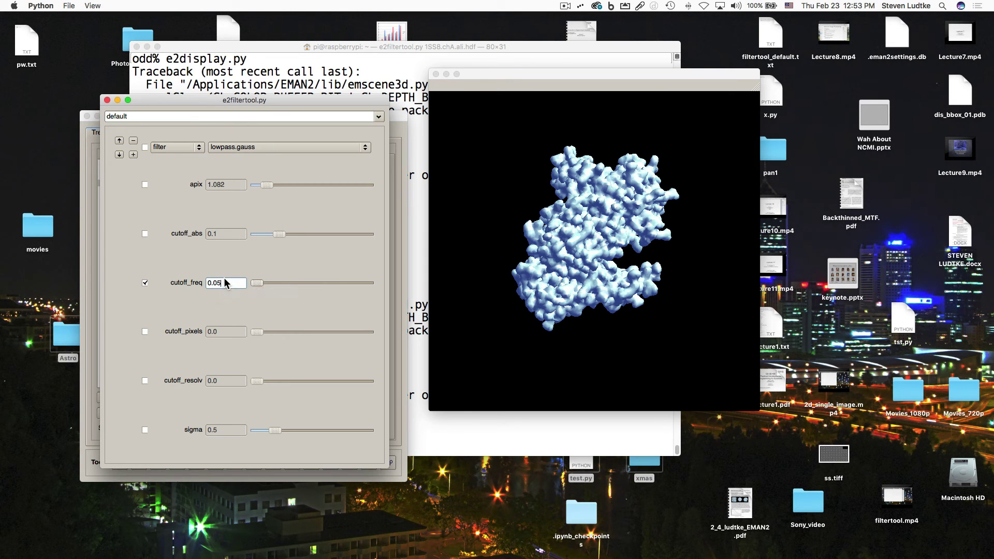
pyautogui.press('Return')
pyautogui.click(145, 148)
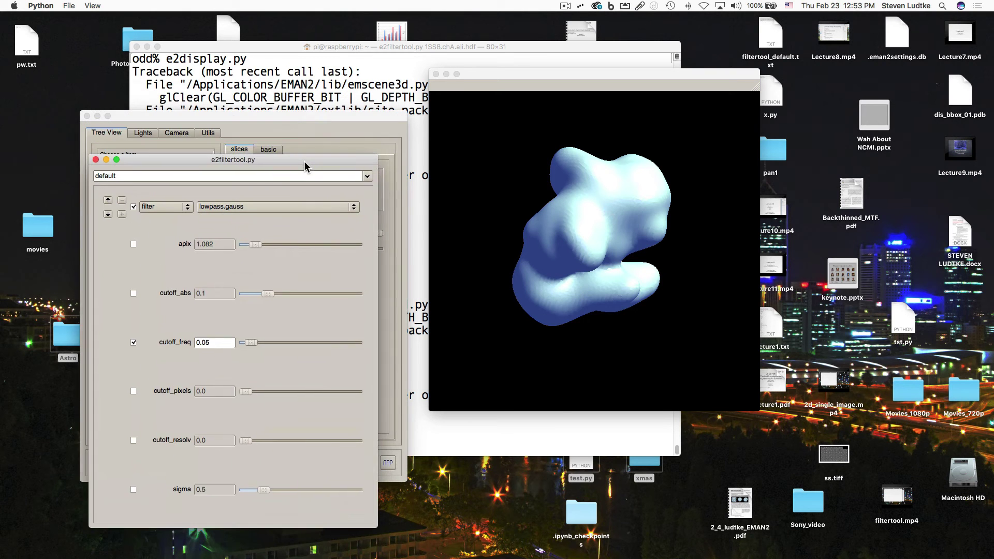
# - Rearrange the windows and adjust the filtered map's isosurface threshold while rotating the view
pyautogui.moveTo(306, 158); pyautogui.dragTo(284, 113)
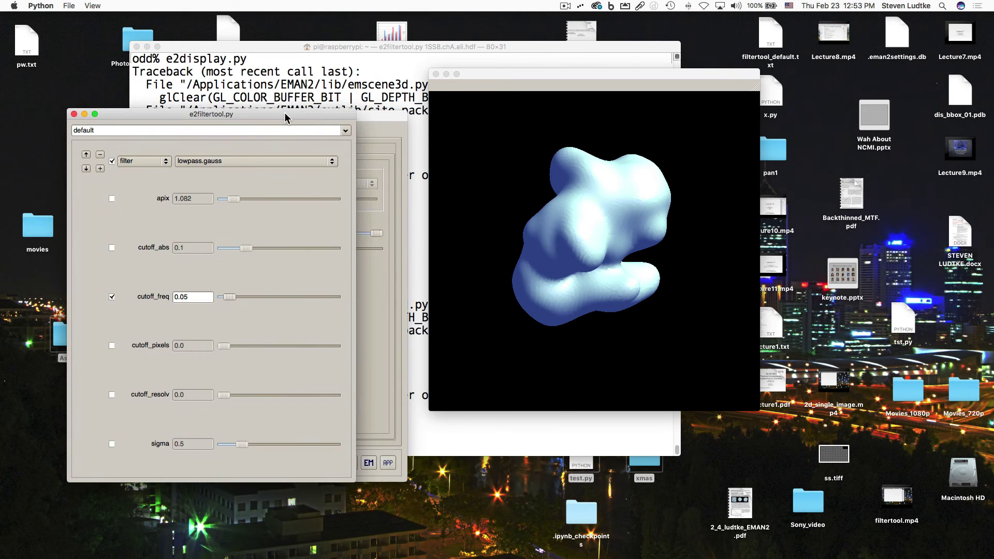
pyautogui.moveTo(387, 123); pyautogui.dragTo(879, 151)
pyautogui.moveTo(620, 74); pyautogui.dragTo(561, 44)
pyautogui.moveTo(847, 155); pyautogui.dragTo(875, 155)
pyautogui.click(696, 210)
pyautogui.moveTo(774, 259); pyautogui.dragTo(808, 264)
pyautogui.moveTo(560, 259); pyautogui.dragTo(519, 237)
pyautogui.moveTo(810, 244); pyautogui.dragTo(791, 252)
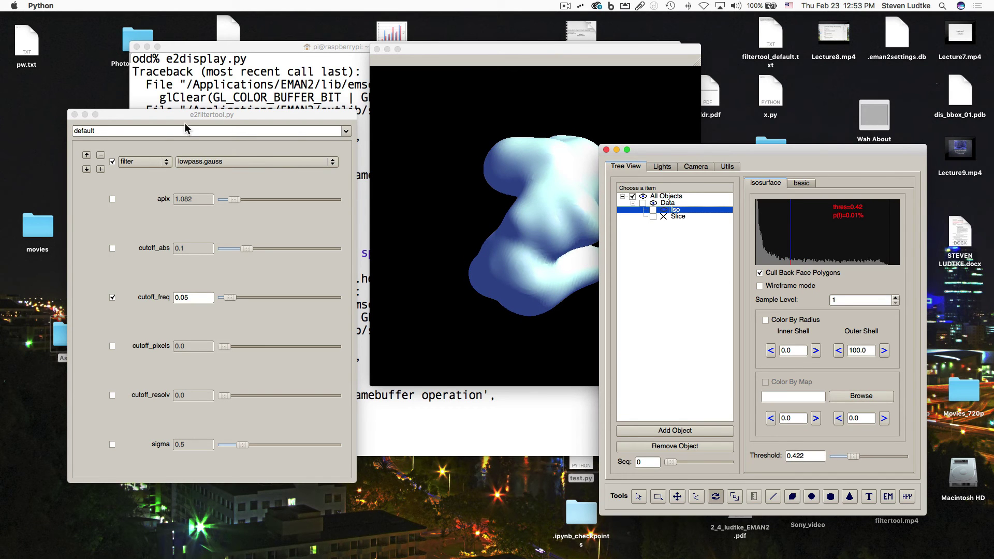
# - Toggle the filter off and on to compare the filtered and unfiltered maps
pyautogui.click(112, 161)
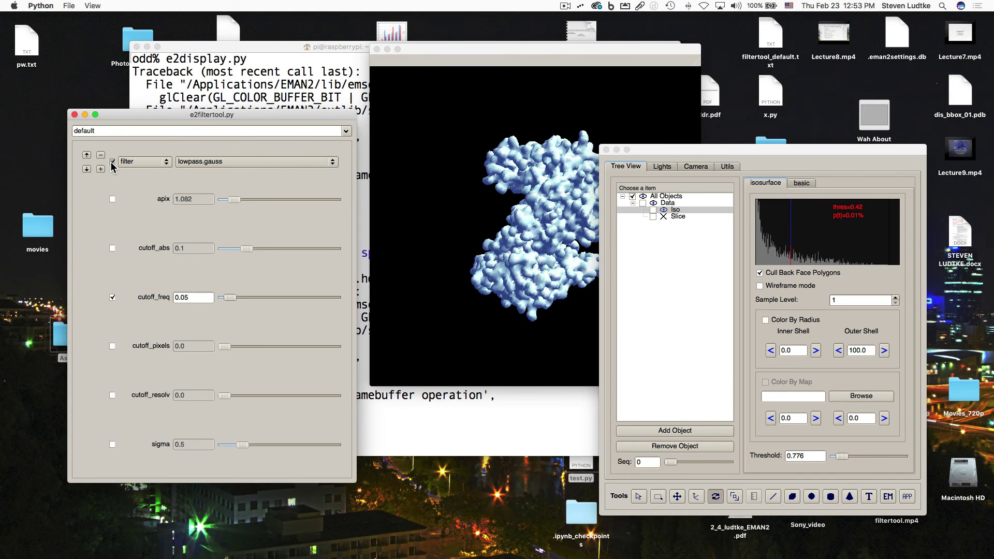
pyautogui.click(111, 162)
pyautogui.click(111, 162)
pyautogui.click(111, 162)
pyautogui.click(111, 162)
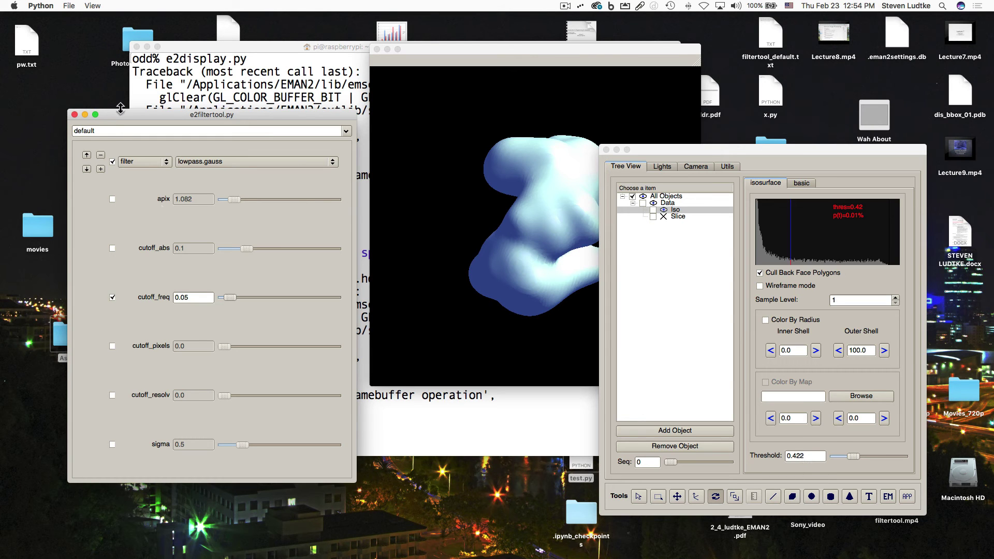
# - Add an enabled threshold.binary step with value 0.4 after the lowpass, then rotate the result
pyautogui.click(101, 169)
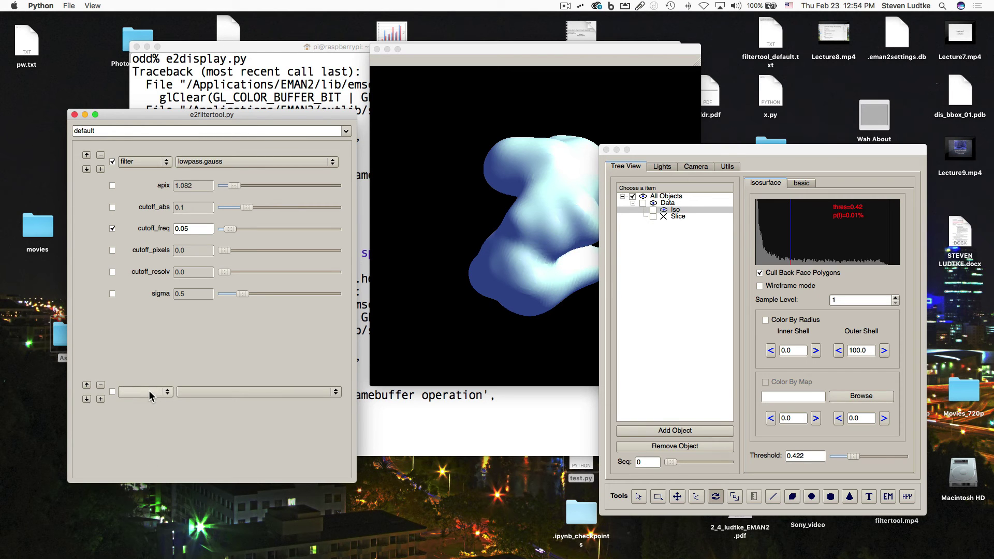
pyautogui.click(148, 391)
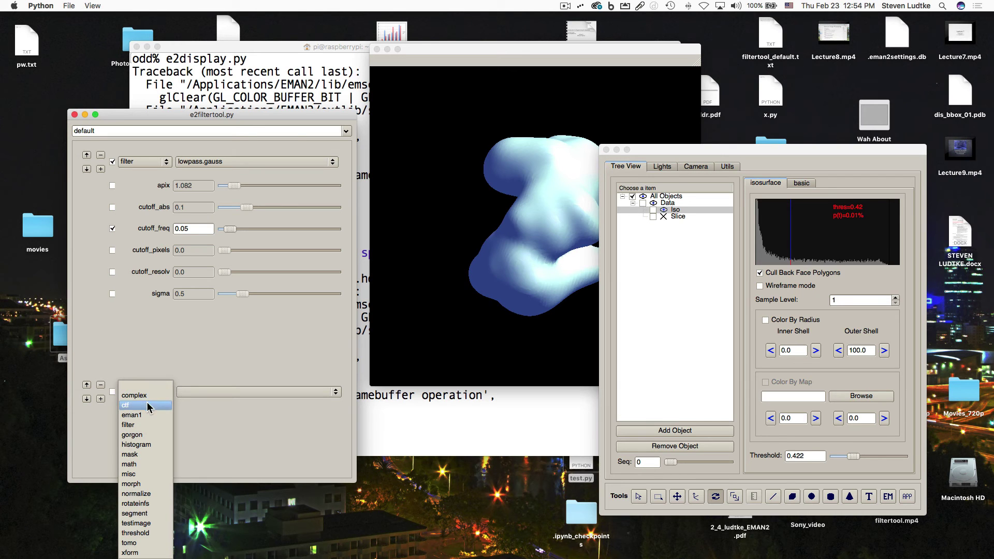
pyautogui.click(139, 533)
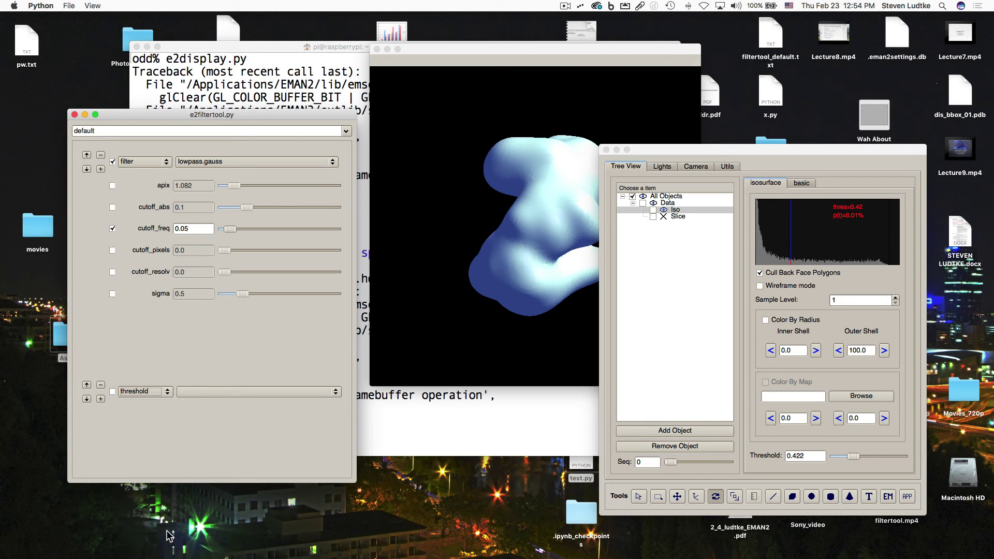
pyautogui.click(231, 389)
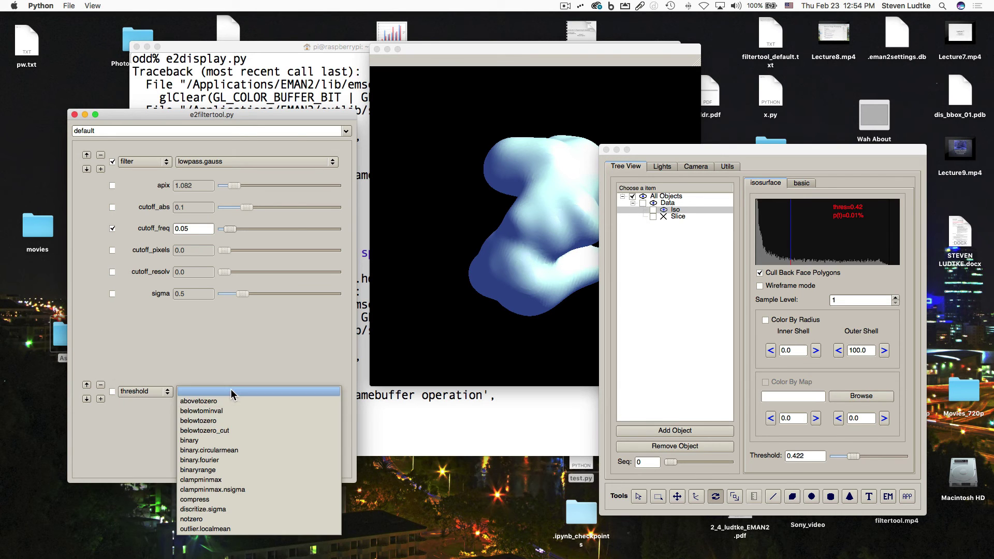
pyautogui.click(240, 437)
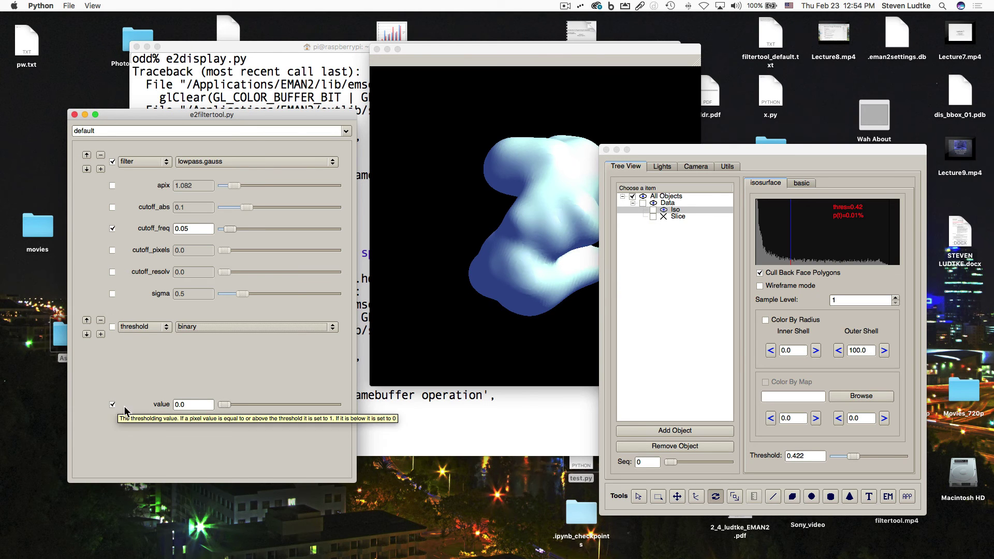
pyautogui.moveTo(196, 406); pyautogui.dragTo(160, 404)
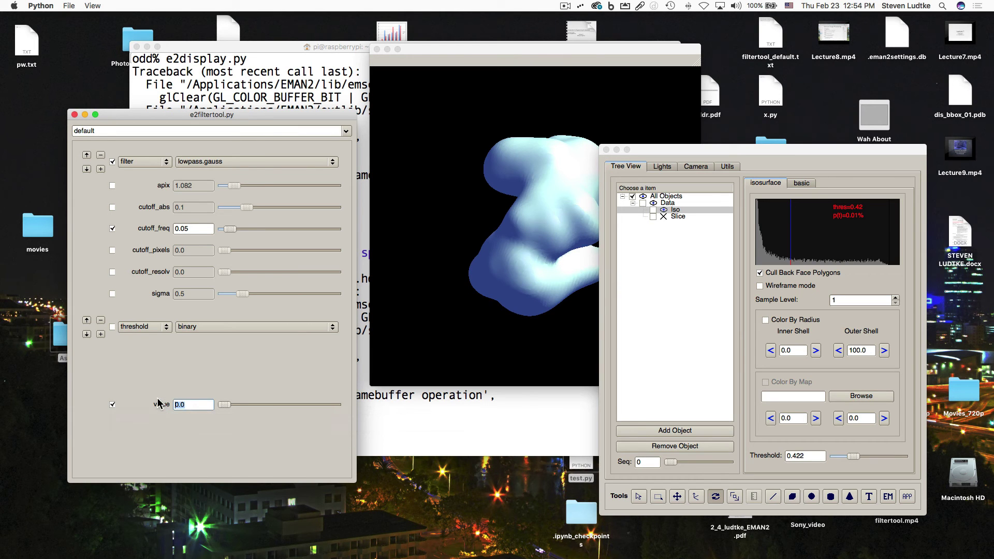
pyautogui.write('.4')
pyautogui.press('Return')
pyautogui.click(113, 327)
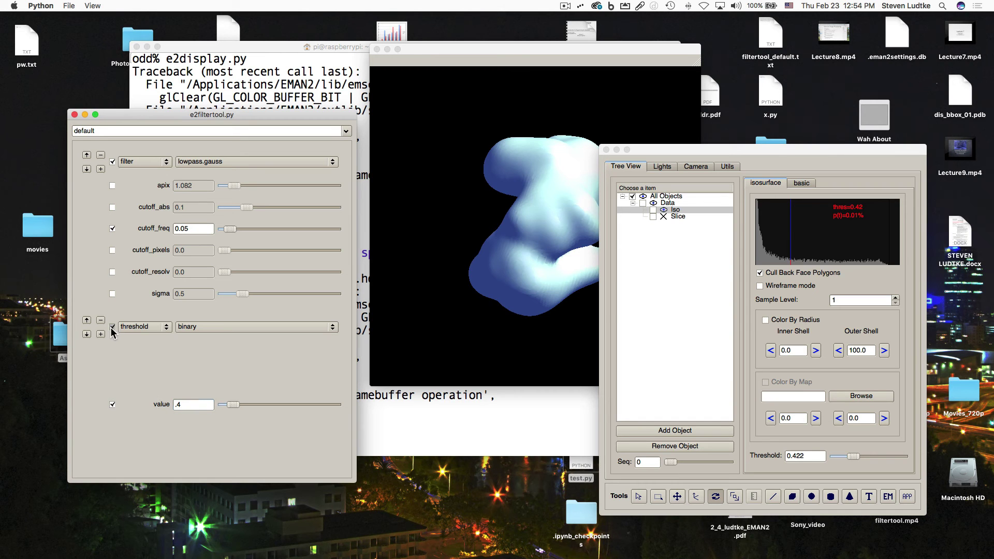
pyautogui.click(599, 48)
pyautogui.moveTo(545, 235); pyautogui.dragTo(584, 185)
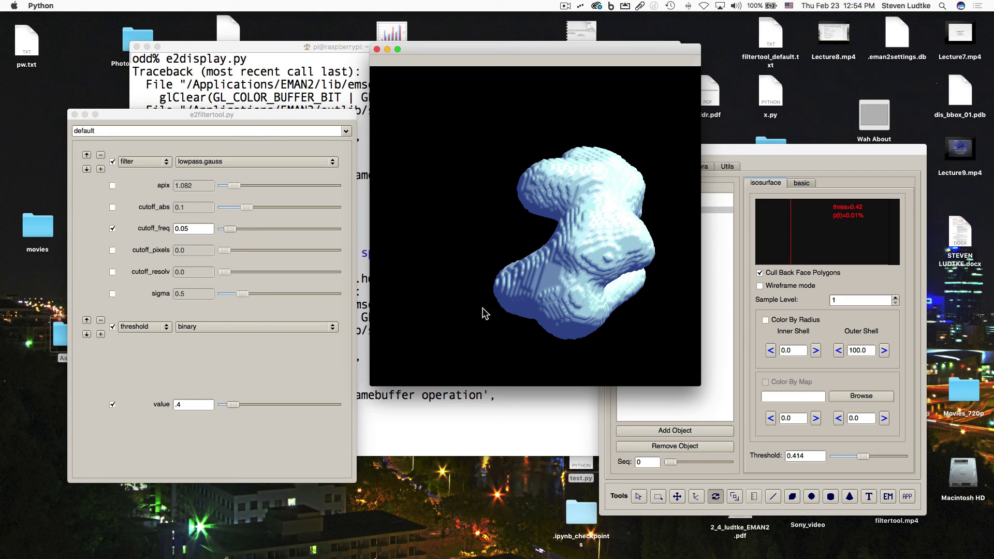
# - Append a new lowpass.gauss filter step after the binary threshold
pyautogui.click(100, 333)
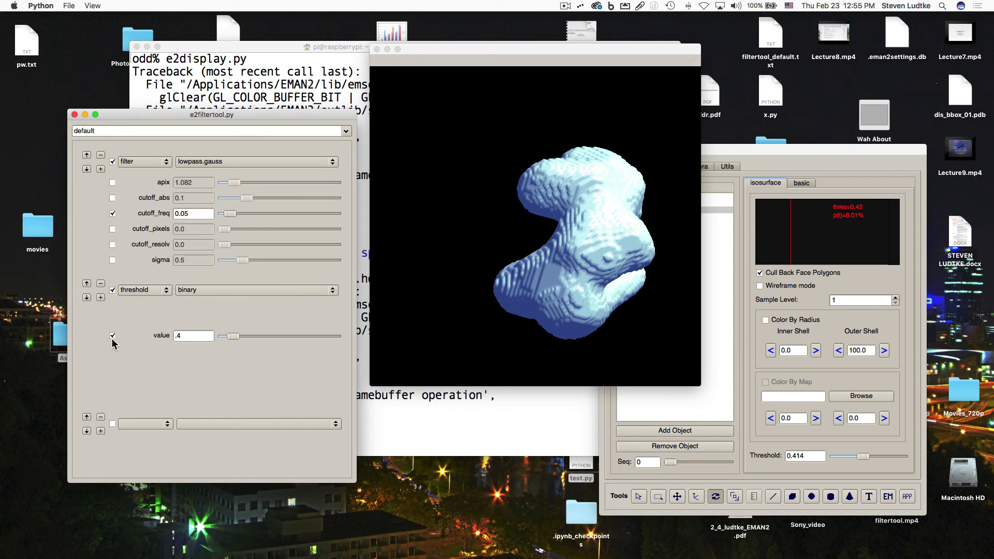
pyautogui.click(151, 423)
pyautogui.click(153, 428)
pyautogui.click(221, 423)
pyautogui.click(218, 434)
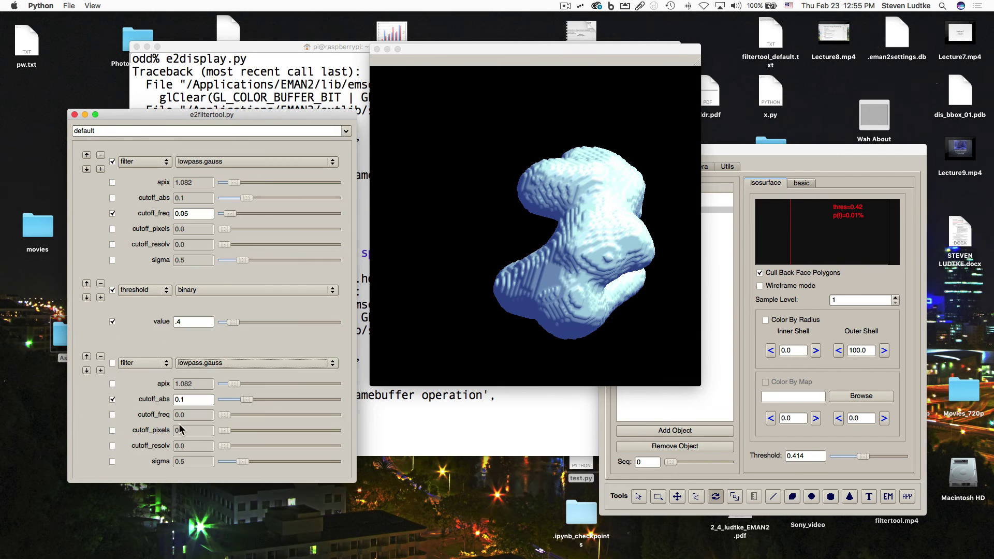
pyautogui.click(112, 399)
# - Set the second filter's cutoff to 0.08, using cutoff_freq instead of cutoff_abs
pyautogui.click(195, 402)
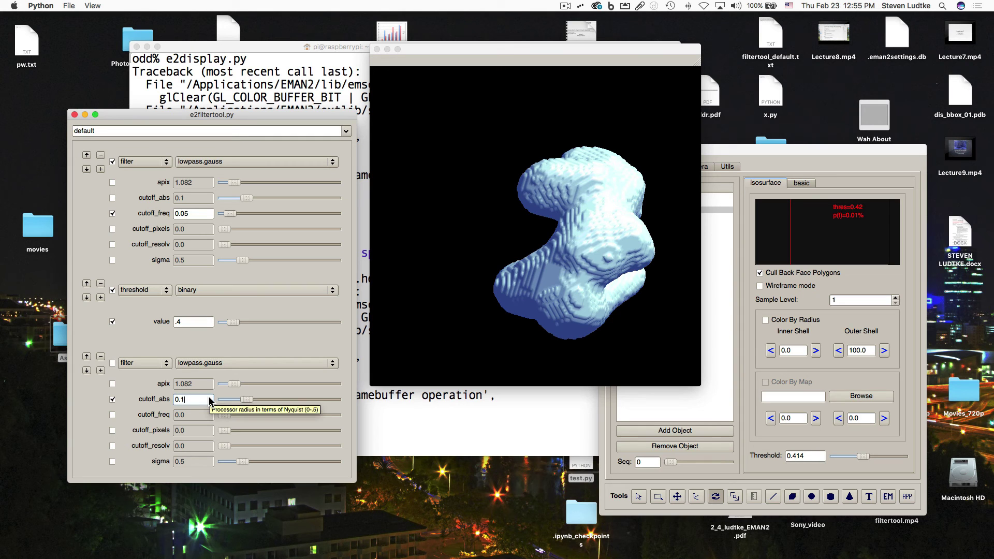
pyautogui.press('BackSpace')
pyautogui.write('08')
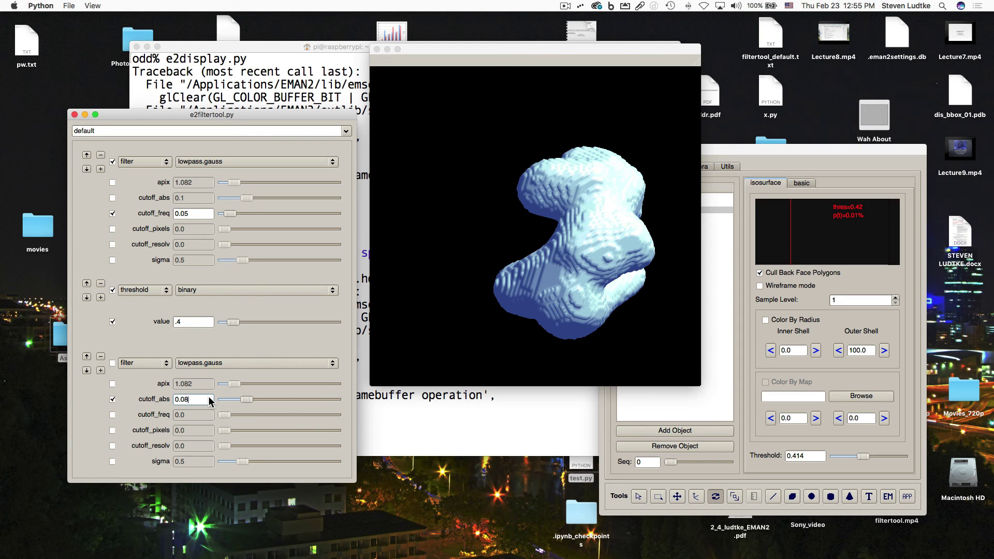
pyautogui.press('Return')
pyautogui.click(113, 399)
pyautogui.click(113, 414)
pyautogui.press('Return')
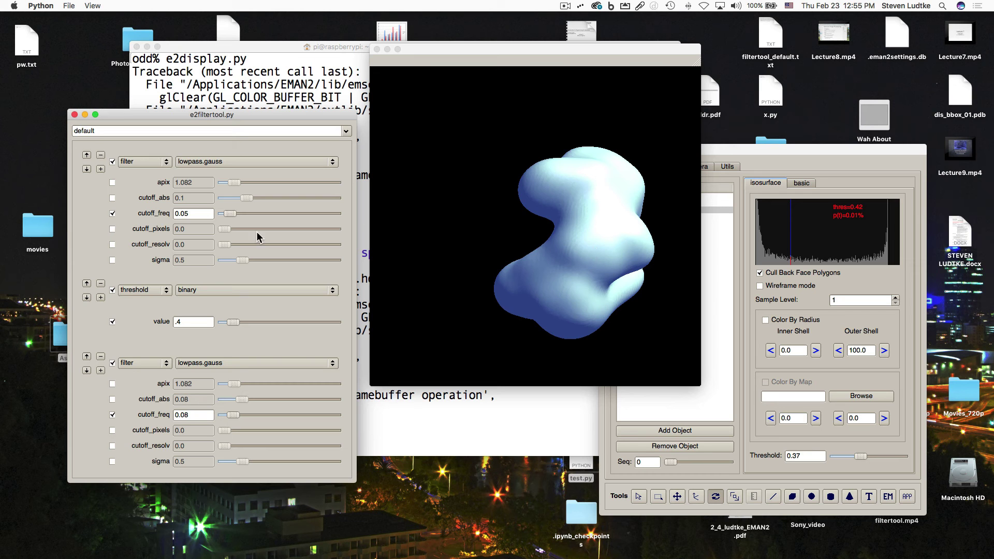
# - Insert a mask.addshells step right after the binary threshold
pyautogui.click(112, 320)
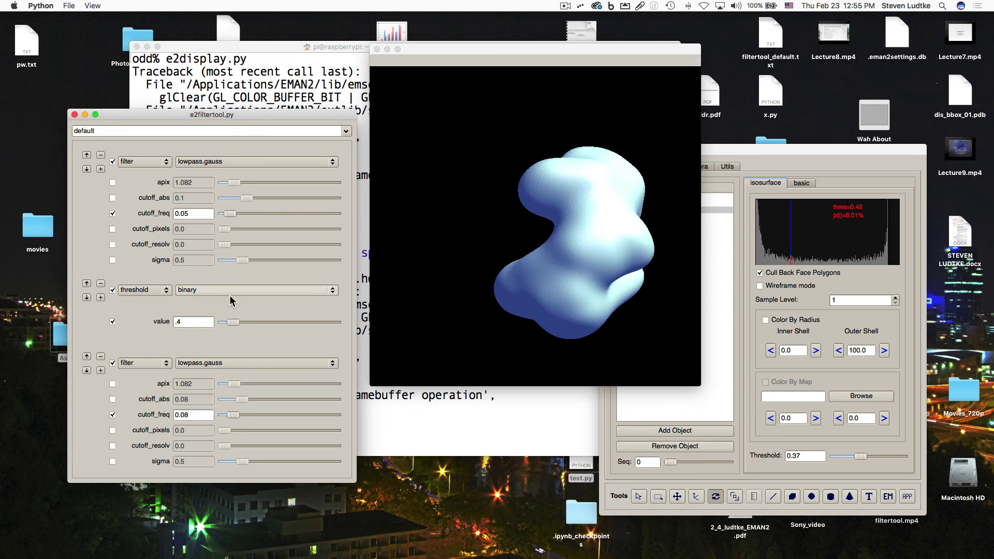
pyautogui.click(100, 298)
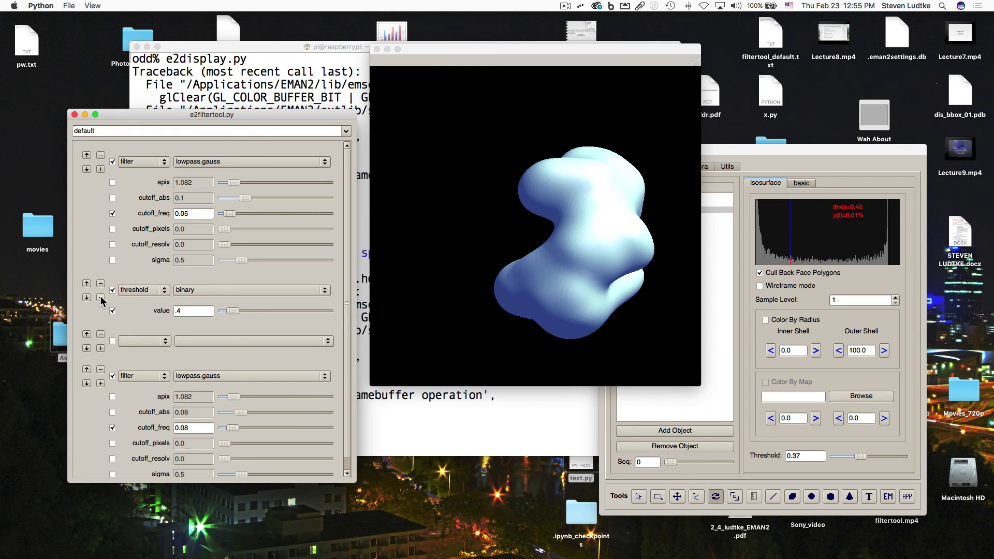
pyautogui.click(133, 340)
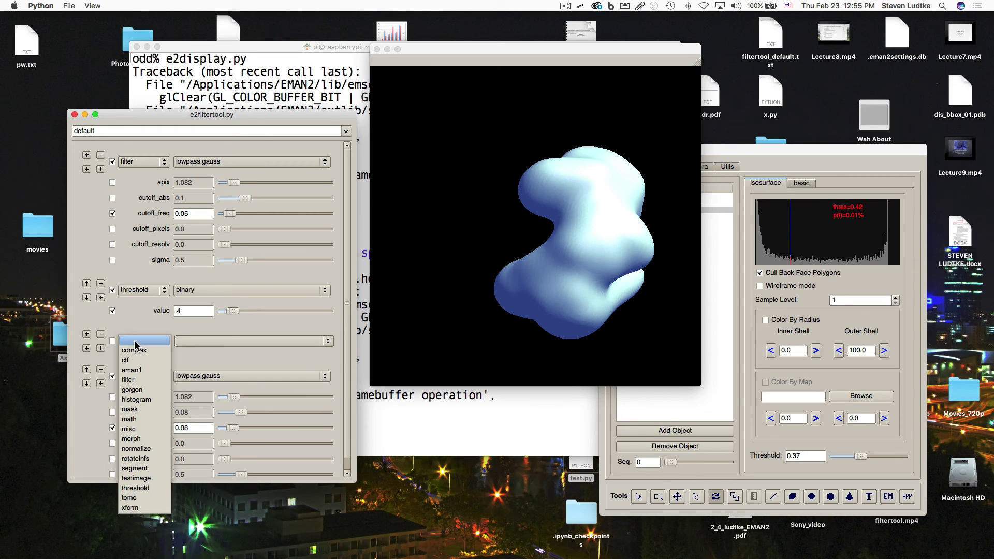
pyautogui.click(154, 411)
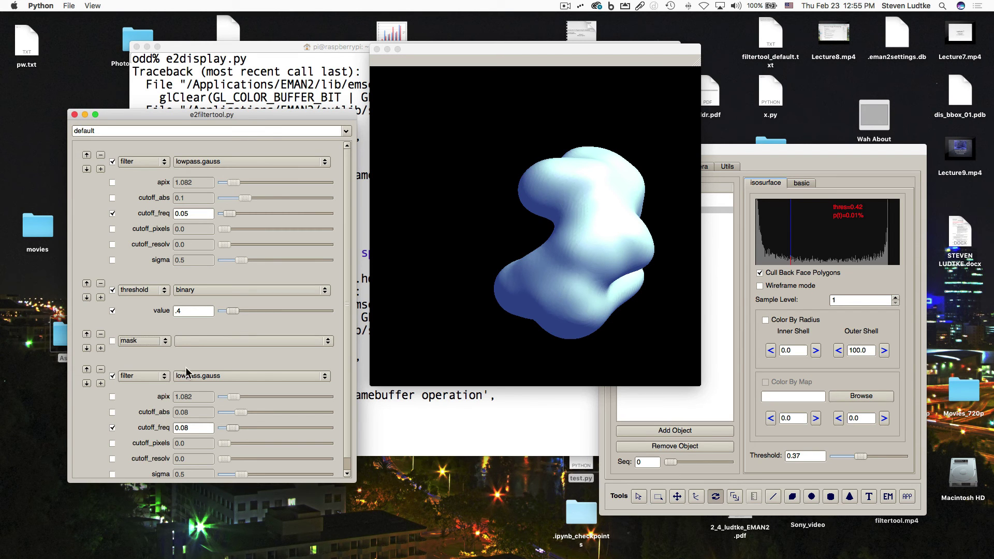
pyautogui.click(231, 342)
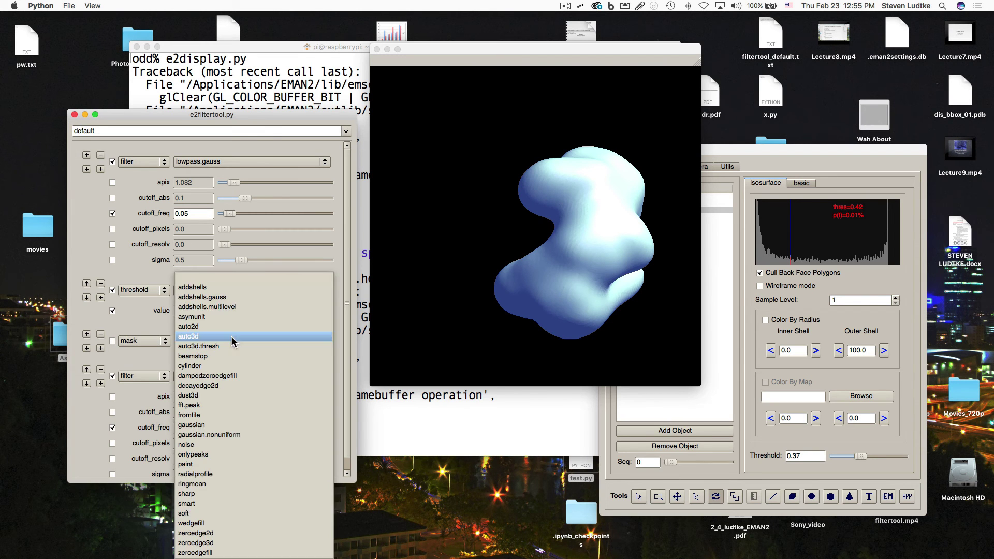
pyautogui.click(236, 287)
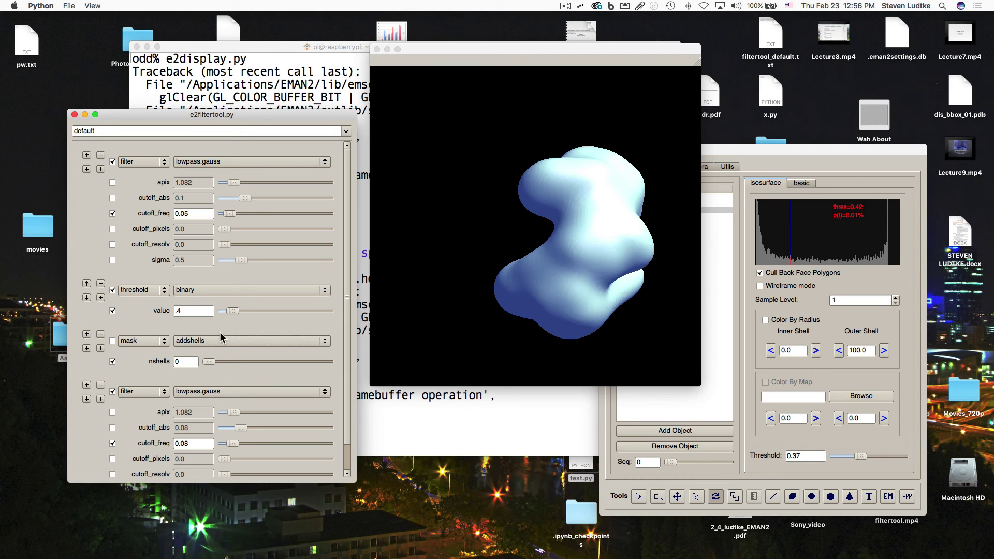
# - Enable the addshells step and set nshells to 5
pyautogui.click(185, 362)
pyautogui.click(175, 362)
pyautogui.click(113, 340)
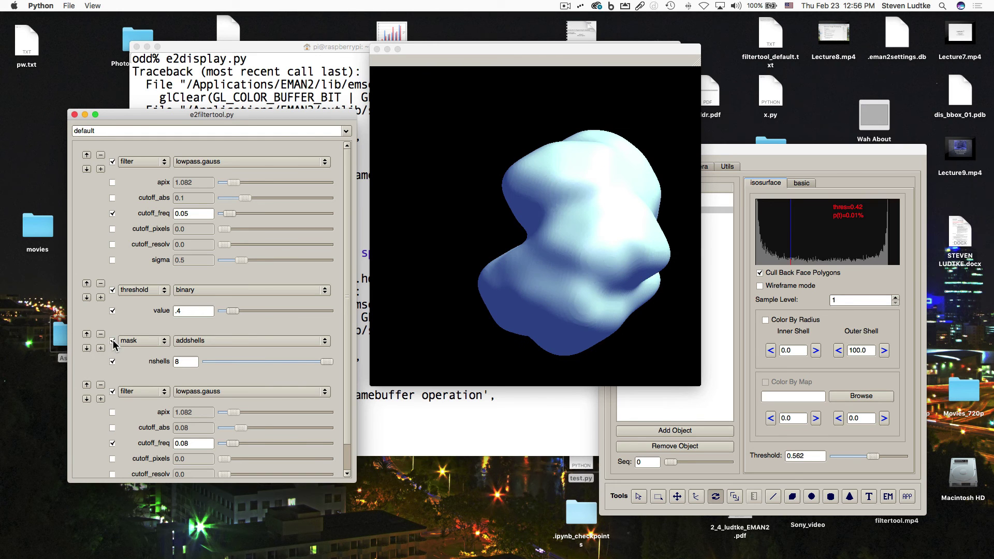
pyautogui.moveTo(552, 282); pyautogui.dragTo(502, 257)
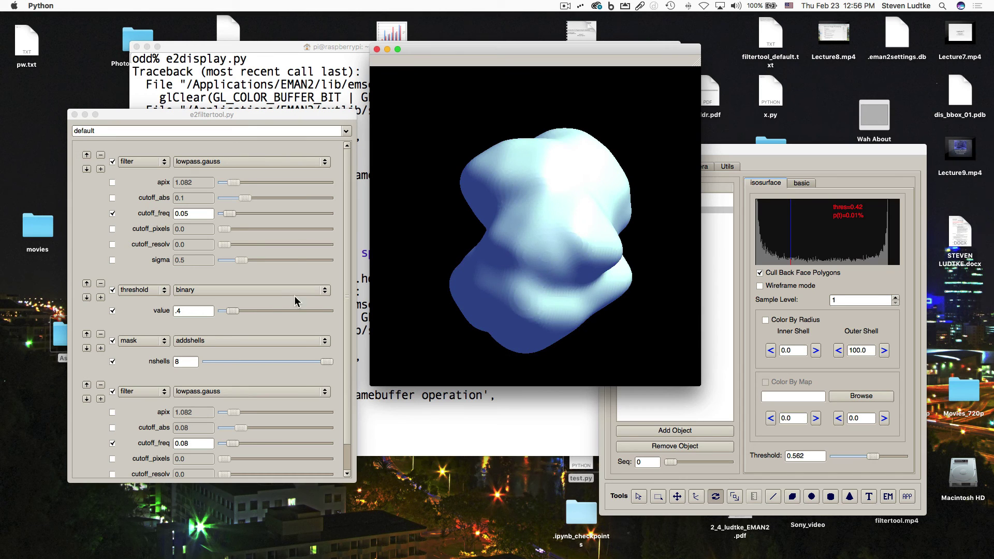
pyautogui.doubleClick(178, 361)
pyautogui.write('4')
pyautogui.press('BackSpace')
pyautogui.write('5')
pyautogui.press('Return')
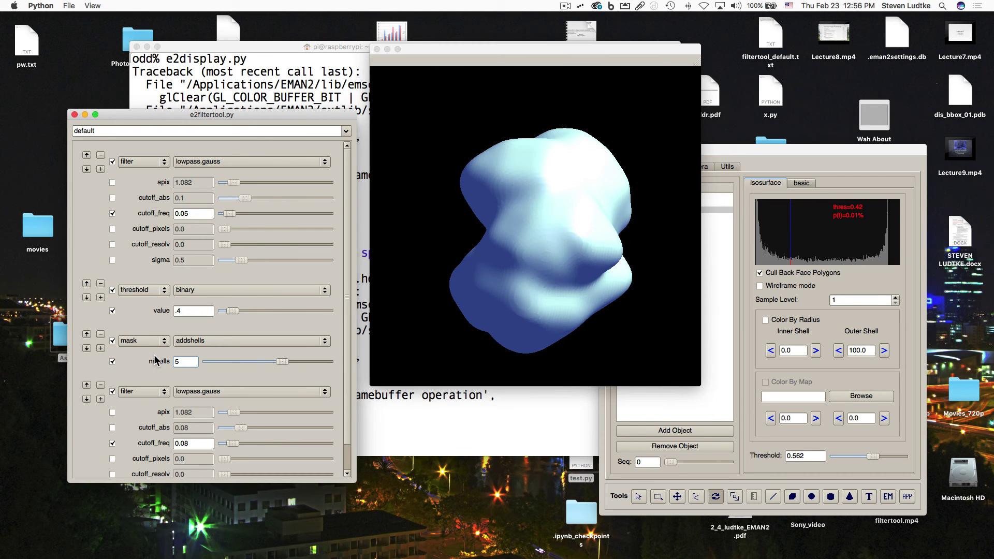
# - Rotate the expanded mask and set its isosurface threshold to 0.392
pyautogui.moveTo(437, 264)
pyautogui.mouseDown()
pyautogui.moveTo(491, 253)
pyautogui.moveTo(443, 248)
pyautogui.moveTo(437, 257)
pyautogui.moveTo(414, 245)
pyautogui.moveTo(445, 247)
pyautogui.mouseUp()
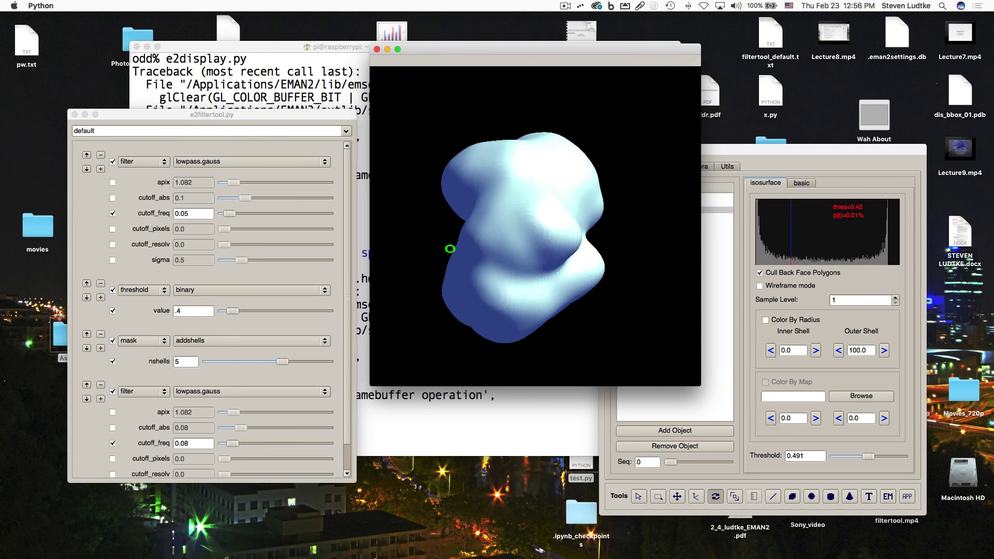
pyautogui.moveTo(450, 248); pyautogui.dragTo(455, 248)
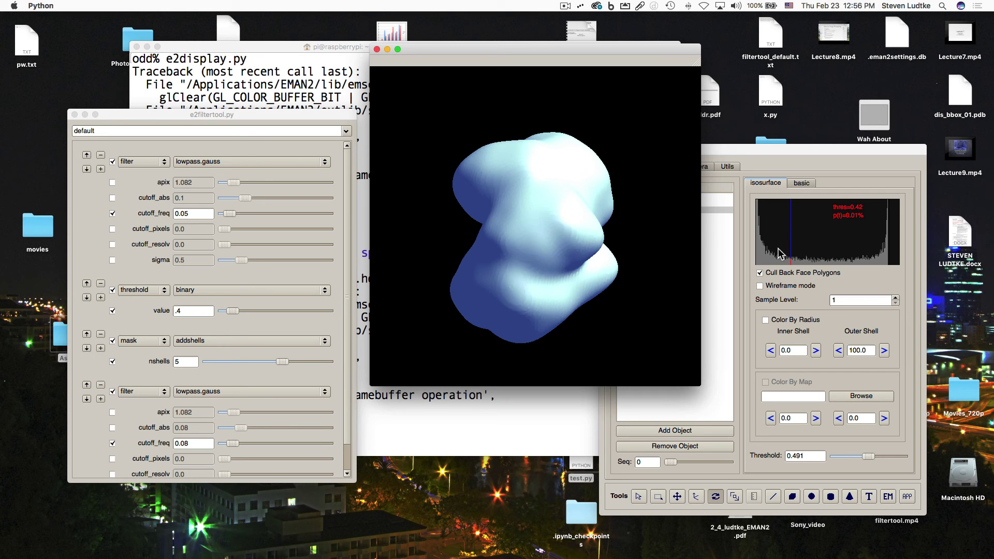
pyautogui.moveTo(787, 254); pyautogui.dragTo(808, 253)
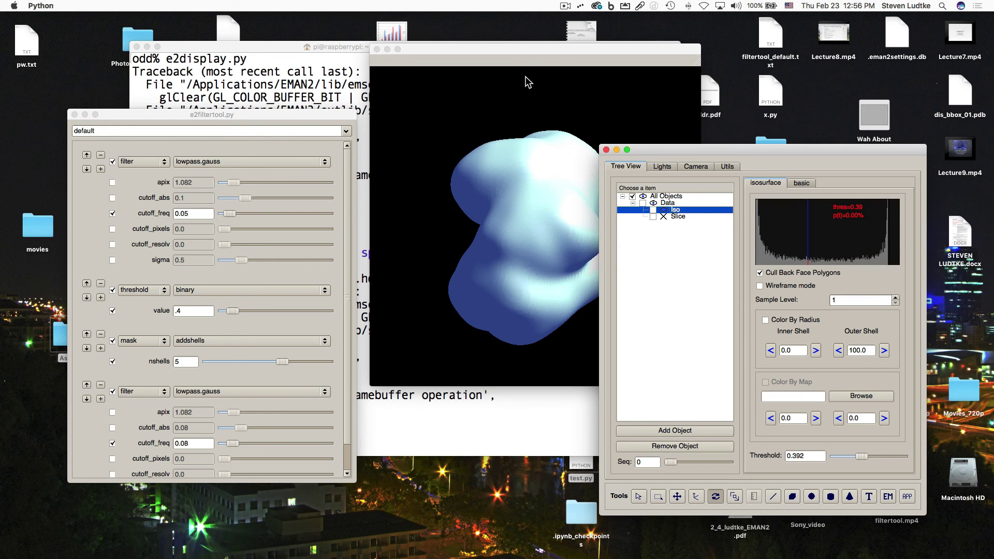
# - Save the processed map as processed_map.hdf and quit e2filtertool
pyautogui.click(514, 47)
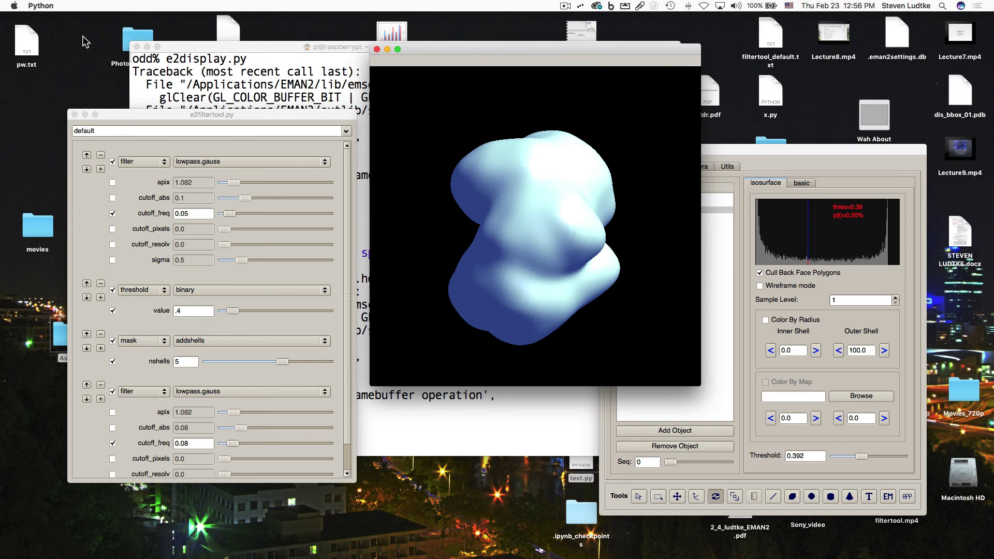
pyautogui.click(238, 116)
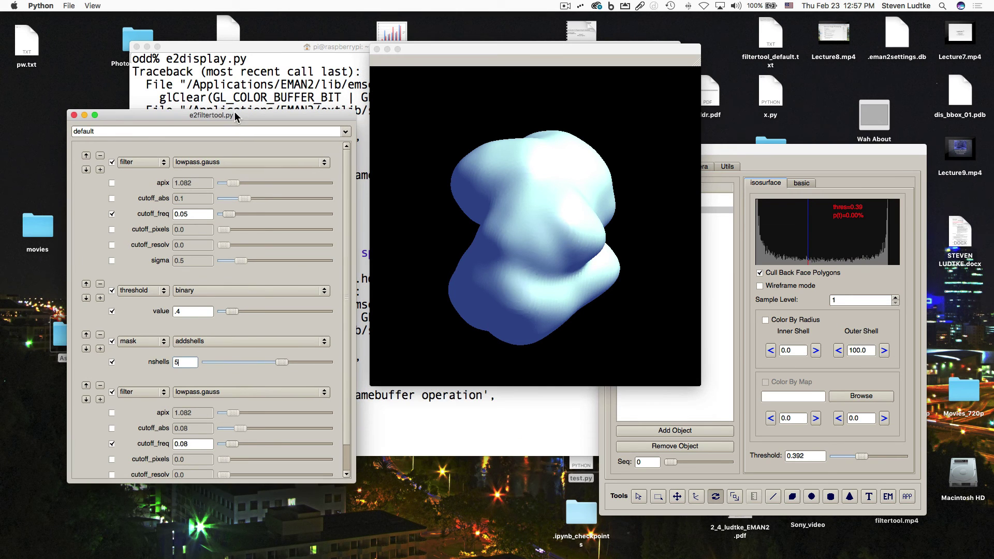
pyautogui.click(69, 6)
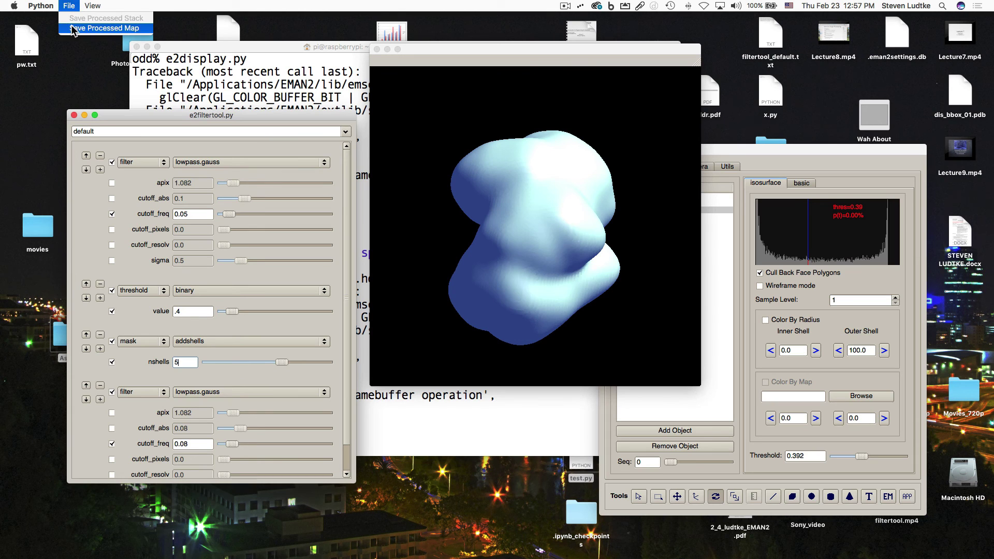
pyautogui.click(72, 26)
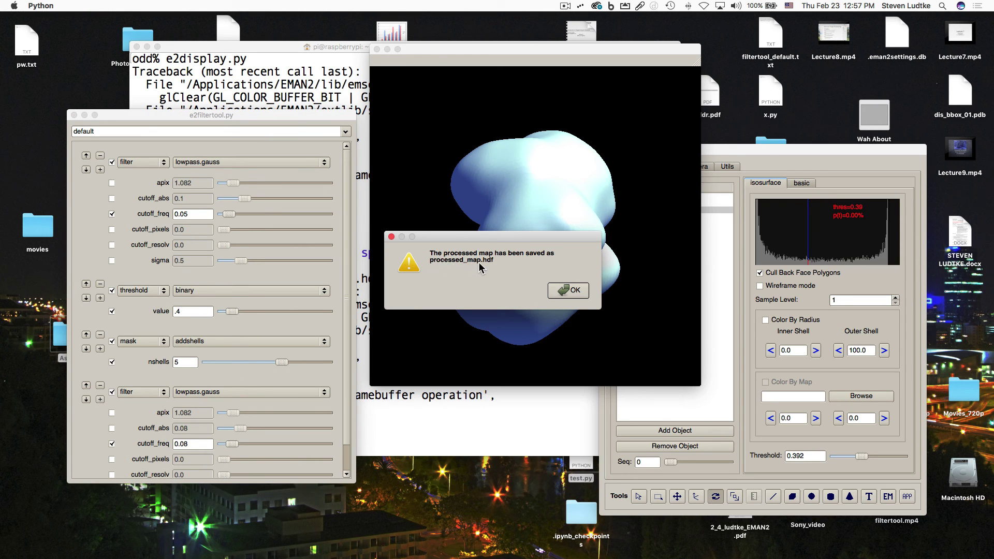
pyautogui.click(569, 292)
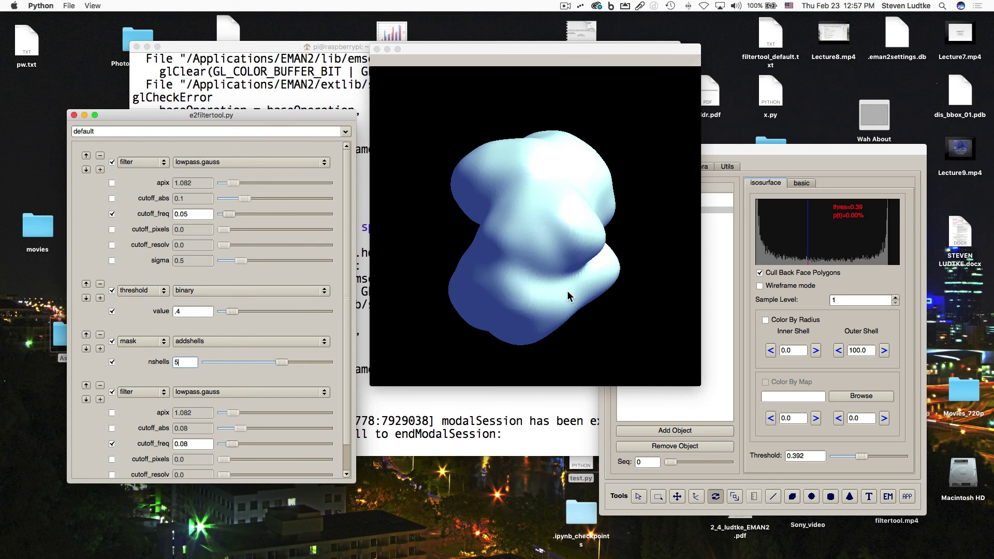
pyautogui.click(74, 115)
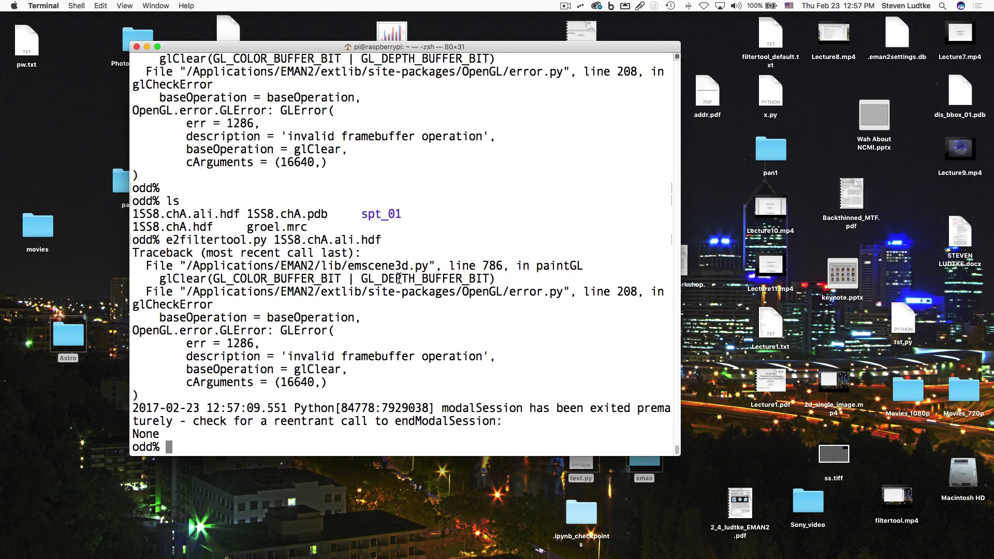
# - List the working folder in Terminal with ls
pyautogui.press('Return')
pyautogui.write('ls')
pyautogui.press('Return')
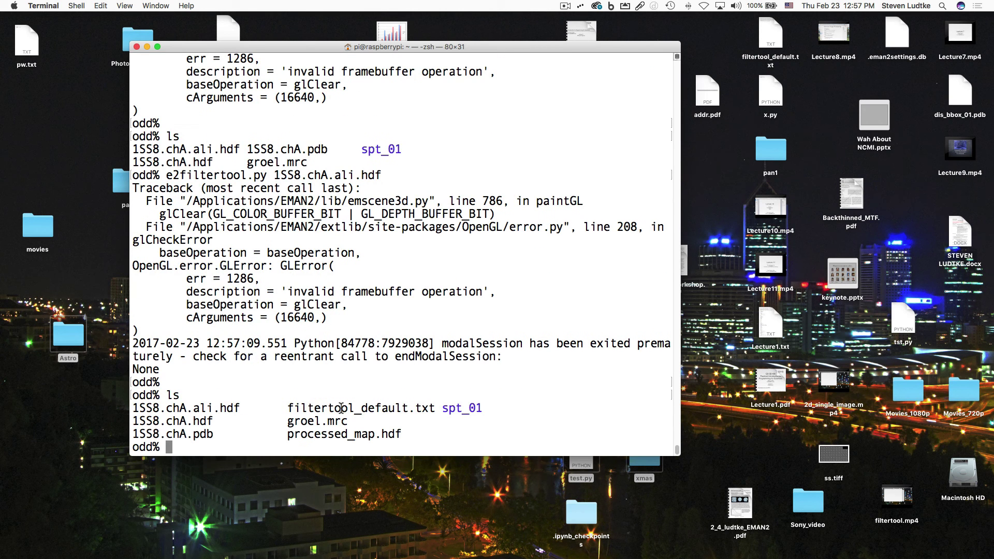
# - Rename processed_map.hdf to mask.hdf with mv
pyautogui.moveTo(286, 408); pyautogui.dragTo(437, 407)
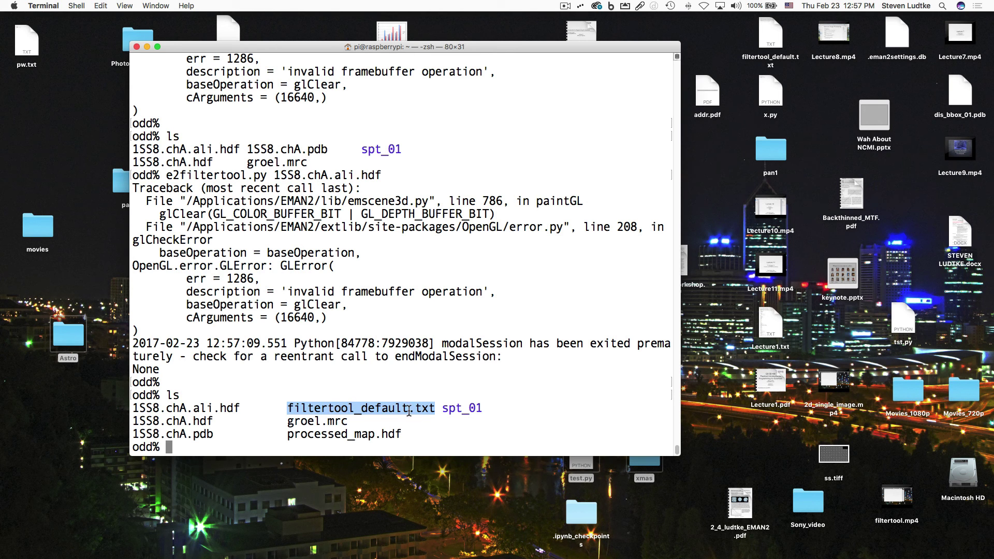
pyautogui.write('mv proc')
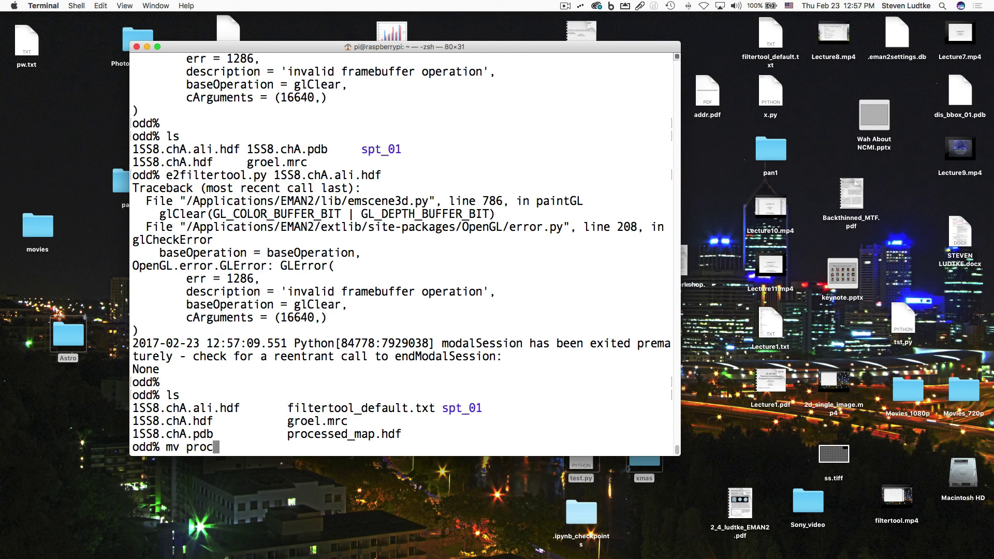
pyautogui.press('Tab')
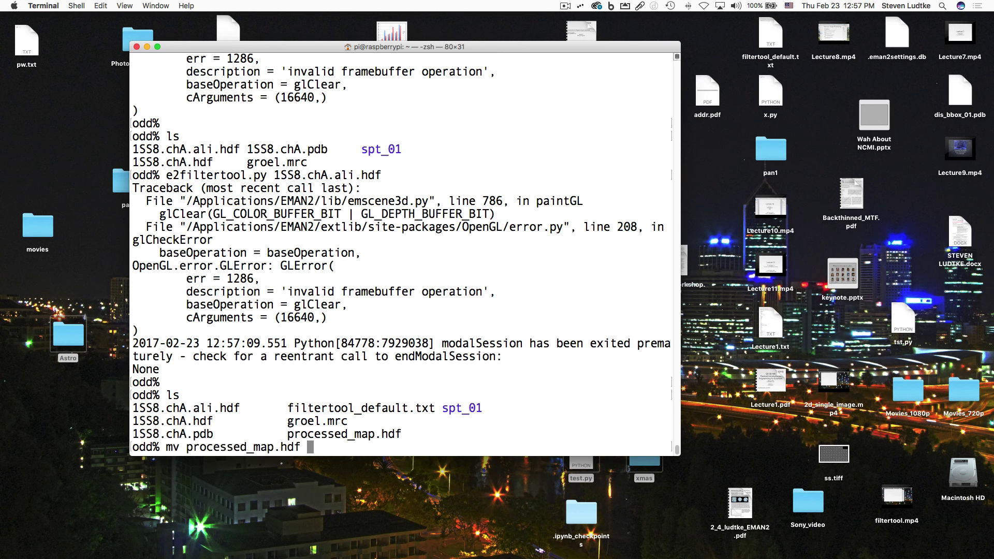
pyautogui.write('mask.hdf')
pyautogui.press('Return')
# - List the files to confirm the rename and enter the e2display.py command
pyautogui.write('ls')
pyautogui.press('Return')
pyautogui.write('e2di')
pyautogui.press('Tab')
# - Launch e2display.py, open groel.mrc and mask.hdf together in a 3D view, and rotate them
pyautogui.press('Return')
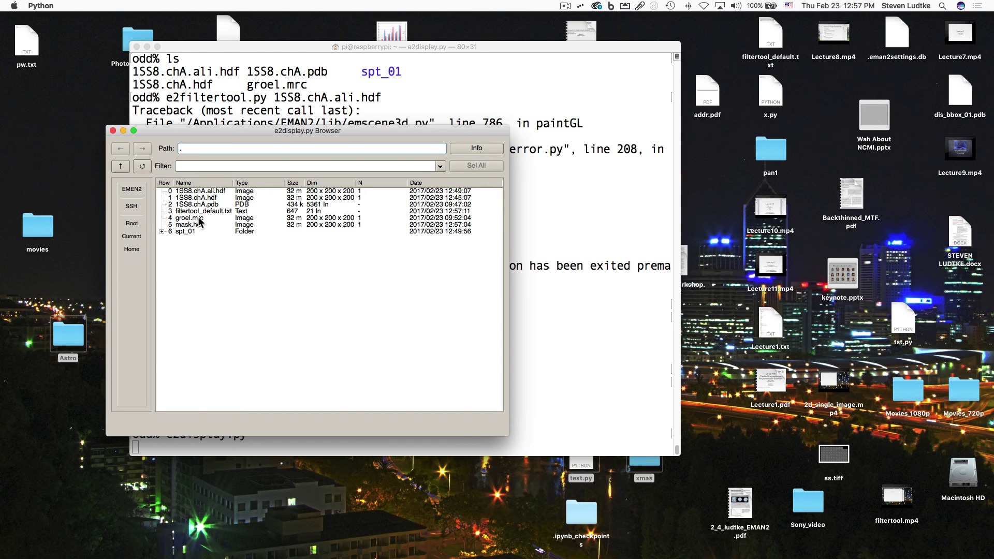
pyautogui.doubleClick(200, 219)
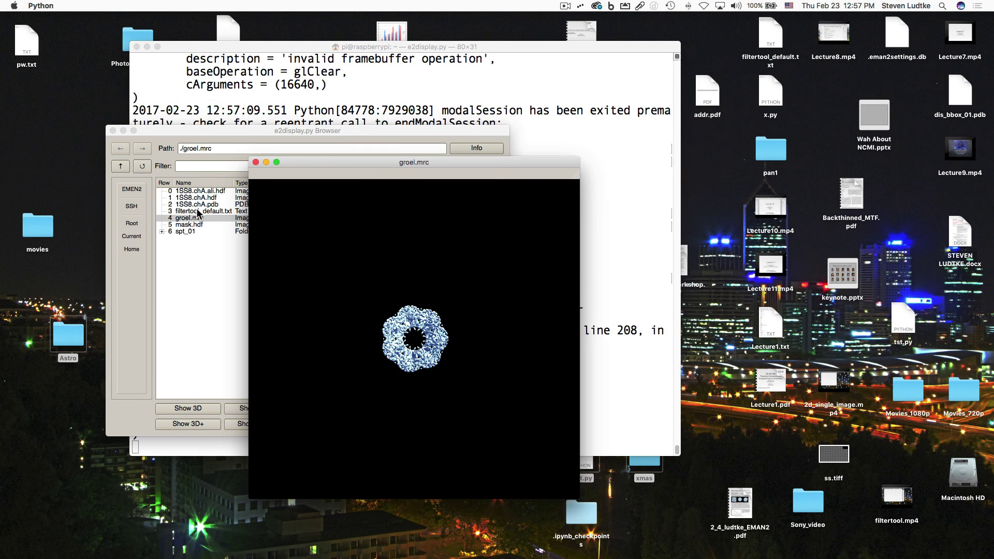
pyautogui.click(194, 225)
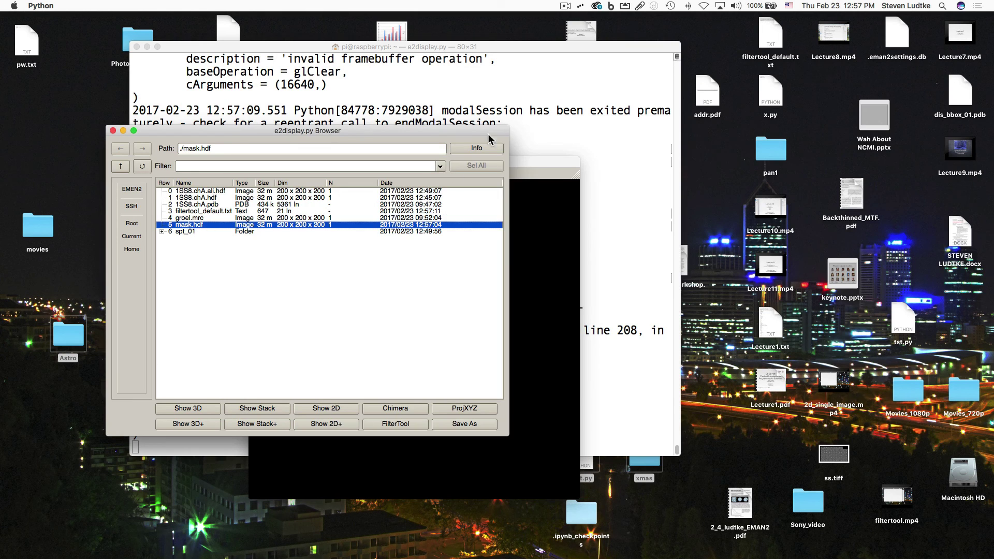
pyautogui.scroll(5, 735, 342)
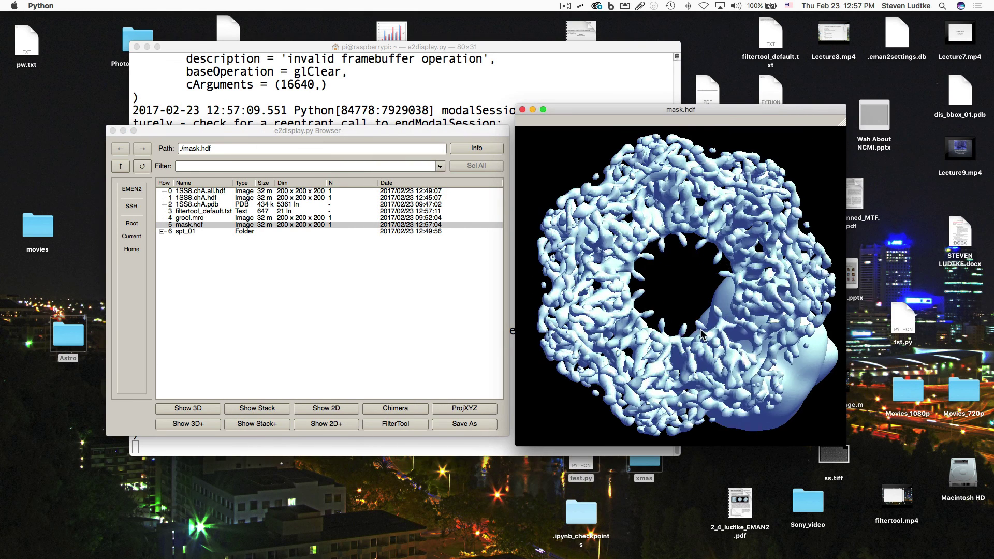
pyautogui.moveTo(724, 249); pyautogui.dragTo(682, 310)
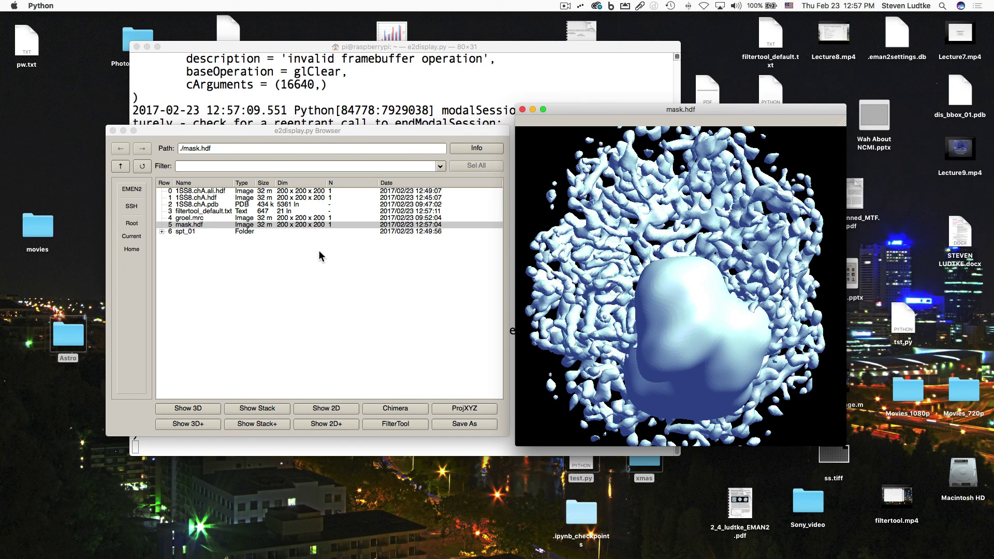
# - Lower the groel.mrc isosurface threshold to about 1.87, inspect the mask, then close everything
pyautogui.middleClick(598, 251)
pyautogui.moveTo(527, 171); pyautogui.dragTo(400, 134)
pyautogui.click(297, 191)
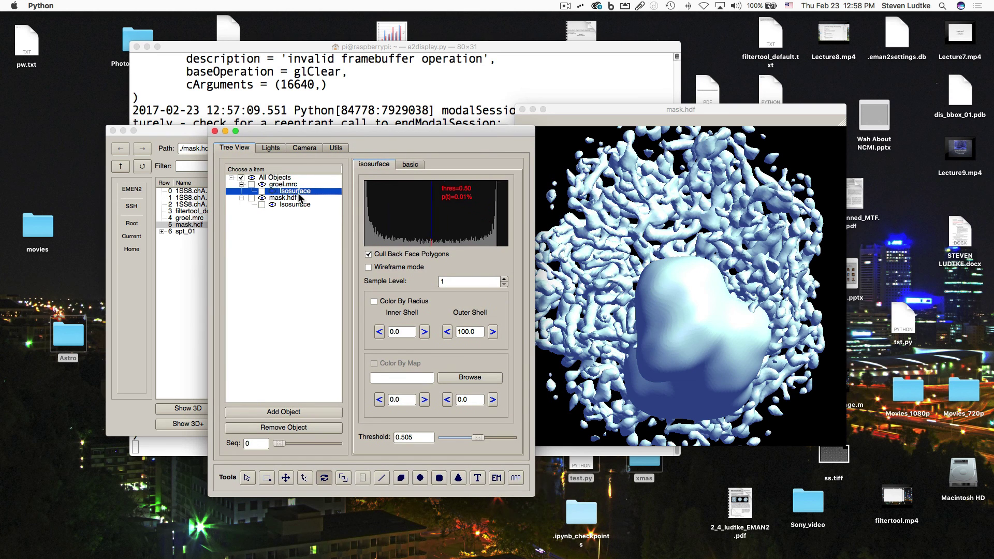
pyautogui.click(423, 236)
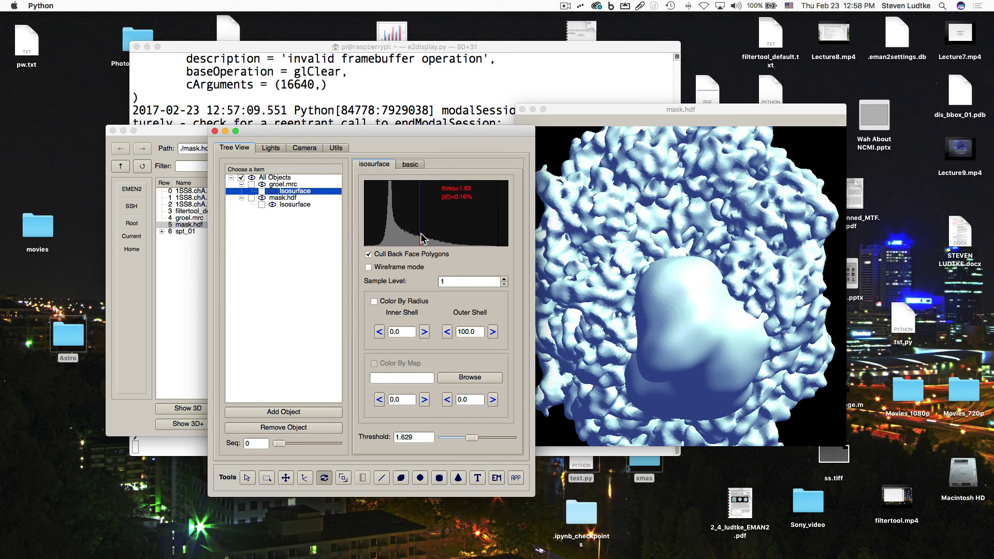
pyautogui.moveTo(795, 369); pyautogui.dragTo(759, 398)
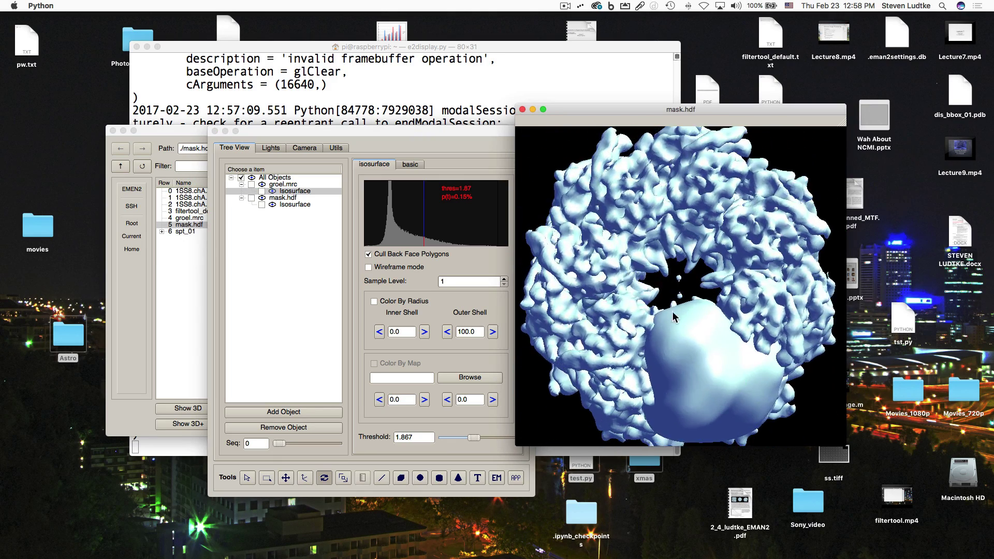
pyautogui.click(214, 131)
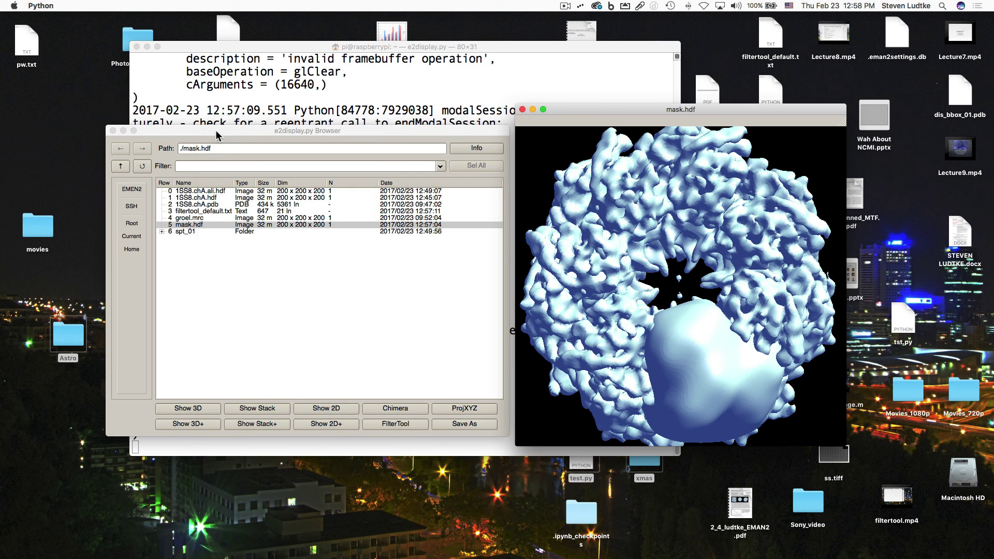
pyautogui.click(113, 131)
# - Run e2proc3d.py groel.mrc groel_subunit.hdf --multfile mask.hdf, then relaunch e2display.py
pyautogui.write('ls')
pyautogui.press('Return')
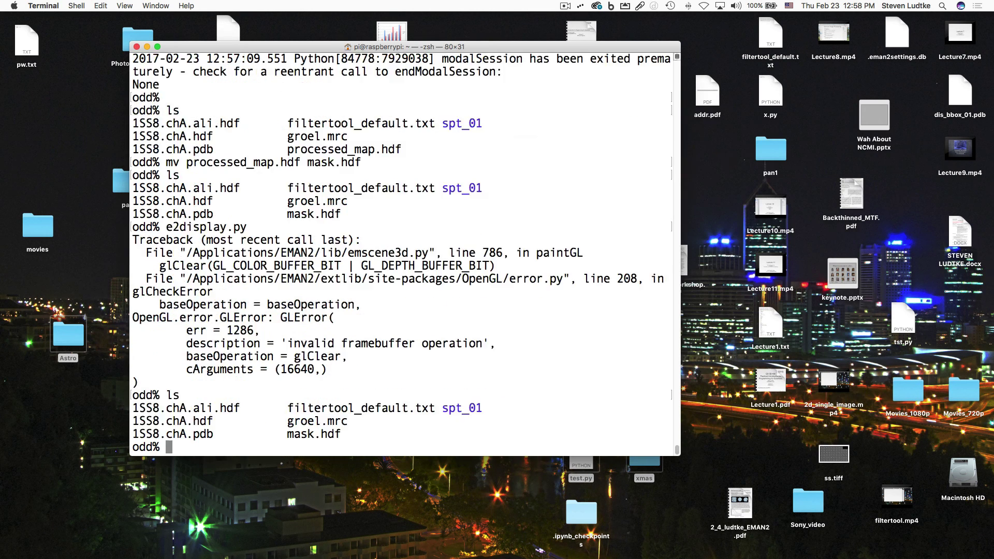
pyautogui.write('e2proc3d.py ')
pyautogui.write('gro')
pyautogui.press('Tab')
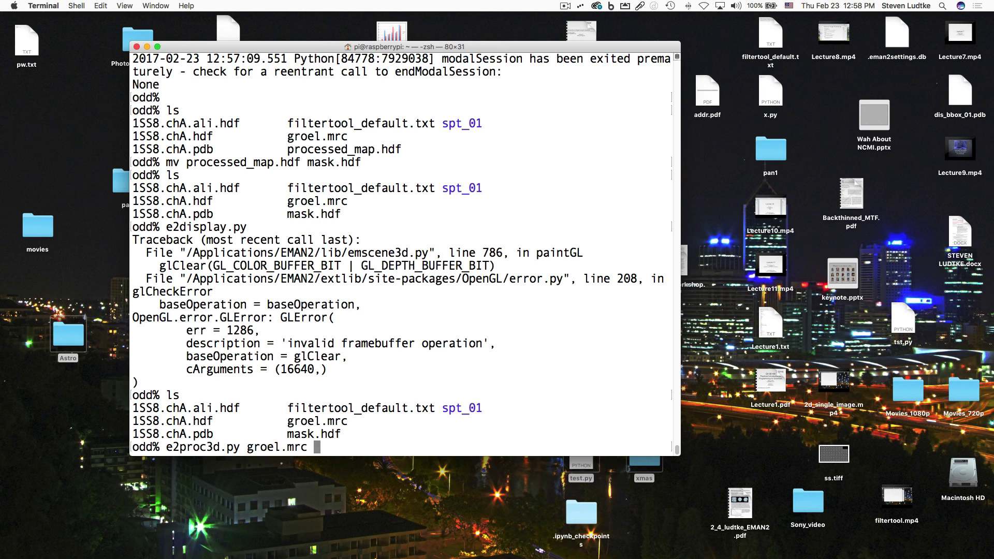
pyautogui.write('groel_subunit')
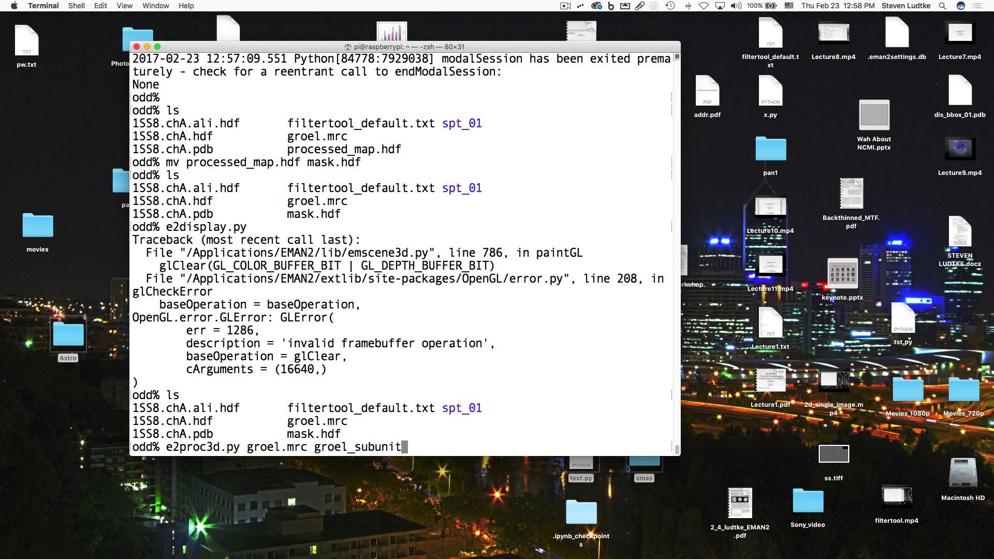
pyautogui.write('.hdf --multfile')
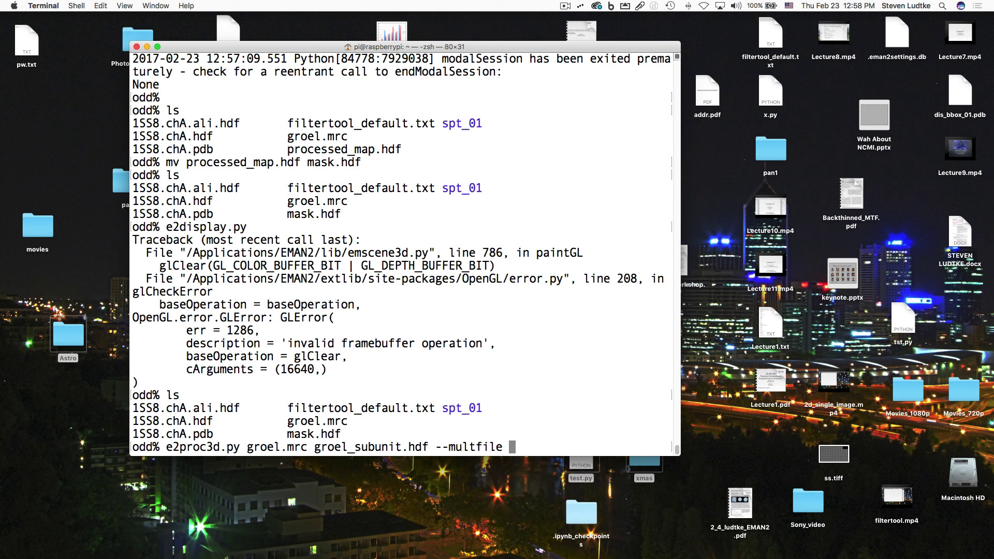
pyautogui.write(' mask.hdf')
pyautogui.press('Return')
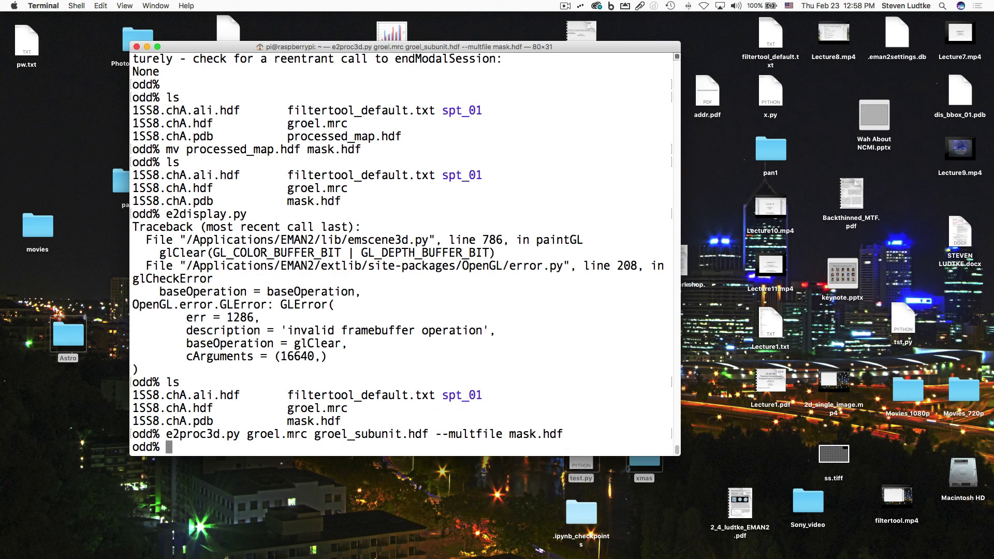
pyautogui.write('e2display.py')
pyautogui.press('Return')
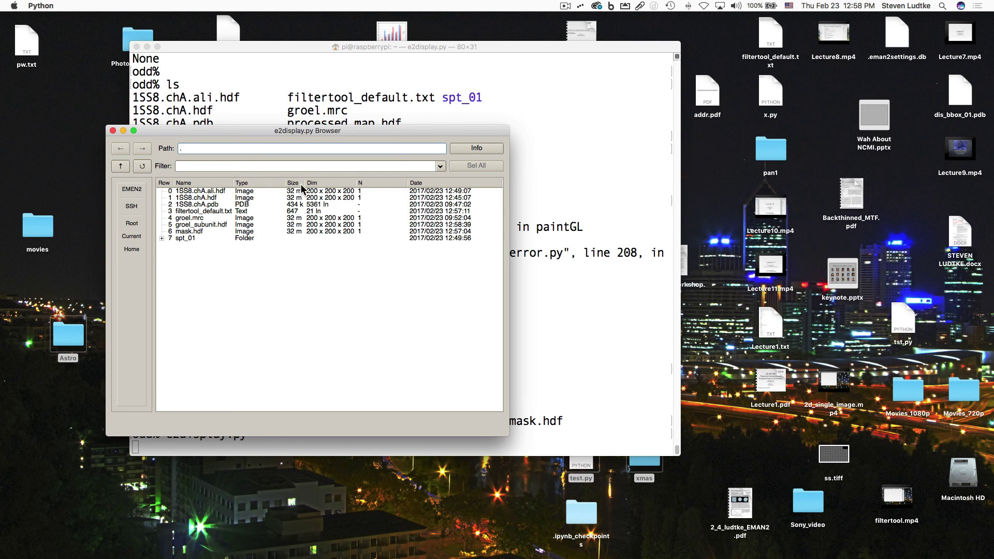
# - Open groel_subunit.hdf in a 3D view and overlay the 1SS8.chA.ali.hdf map on it
pyautogui.doubleClick(212, 224)
pyautogui.moveTo(370, 163); pyautogui.dragTo(679, 100)
pyautogui.scroll(5, 735, 278)
pyautogui.moveTo(735, 278); pyautogui.dragTo(709, 256)
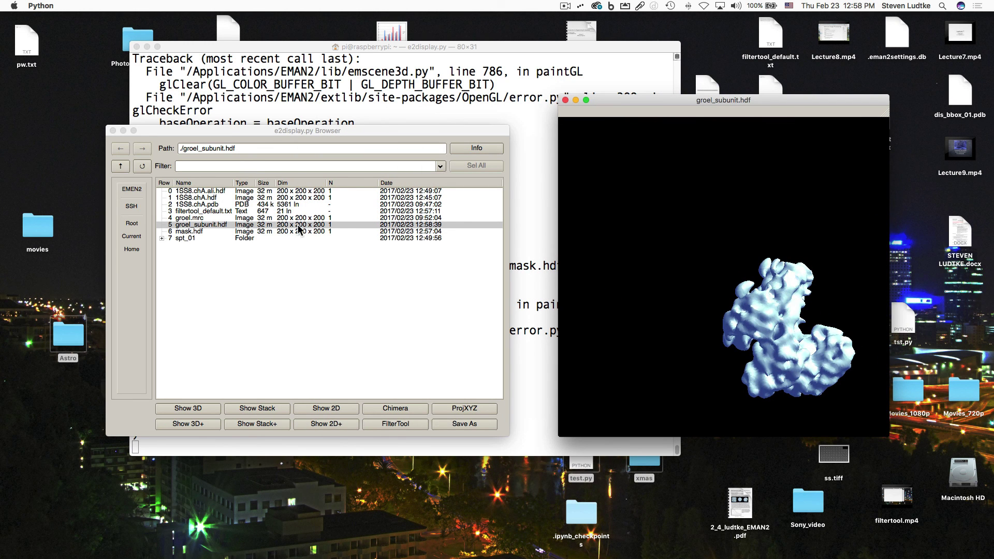
pyautogui.click(216, 193)
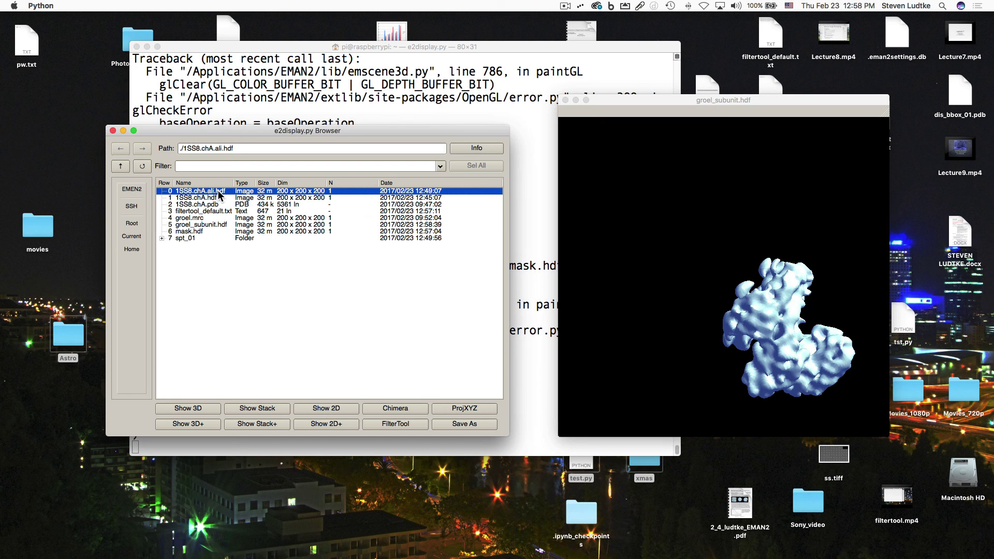
pyautogui.doubleClick(220, 195)
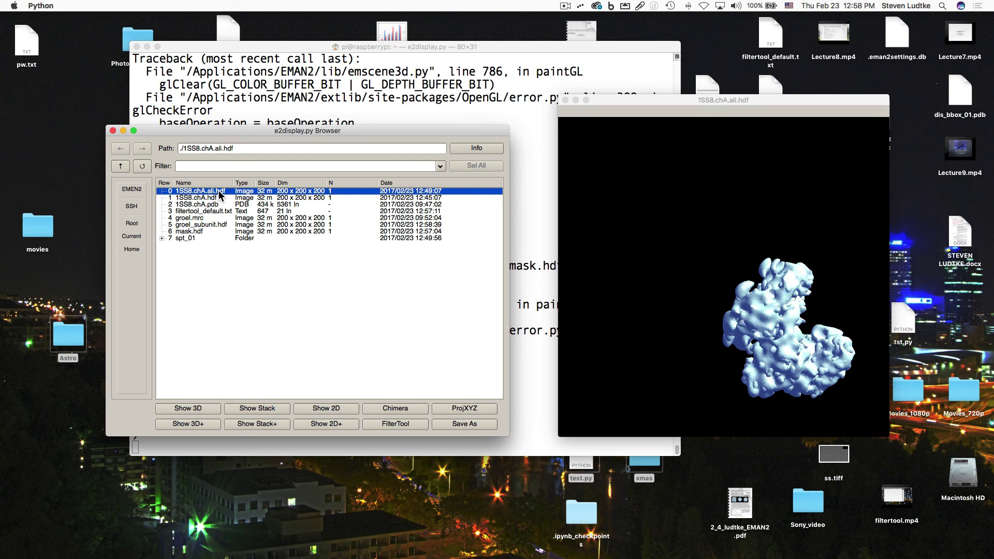
# - In the 3D inspector, raise the GroEL subunit's isosurface threshold to 1.181
pyautogui.middleClick(616, 268)
pyautogui.moveTo(426, 146); pyautogui.dragTo(379, 131)
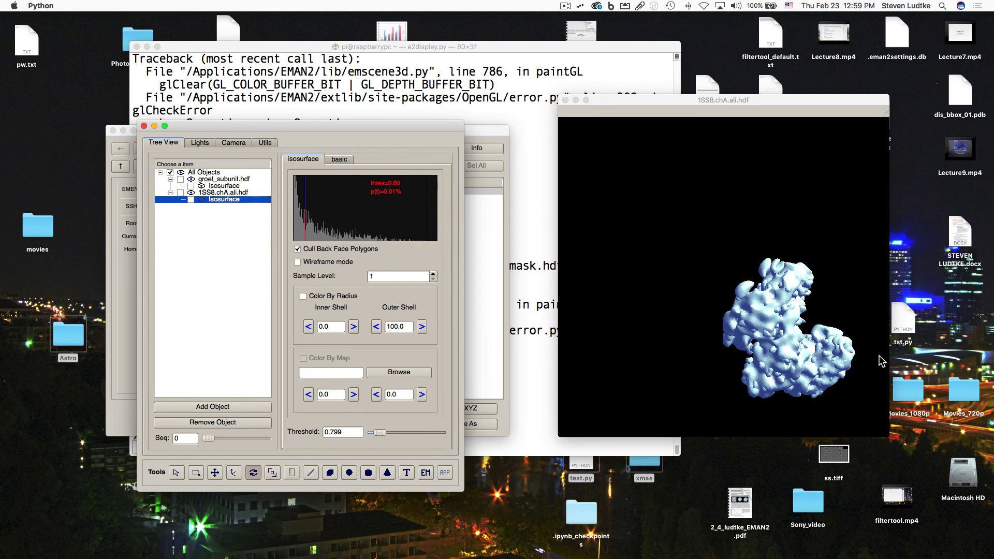
pyautogui.moveTo(825, 368); pyautogui.dragTo(768, 381)
pyautogui.moveTo(736, 346)
pyautogui.mouseDown()
pyautogui.moveTo(714, 337)
pyautogui.moveTo(779, 264)
pyautogui.moveTo(644, 298)
pyautogui.mouseUp()
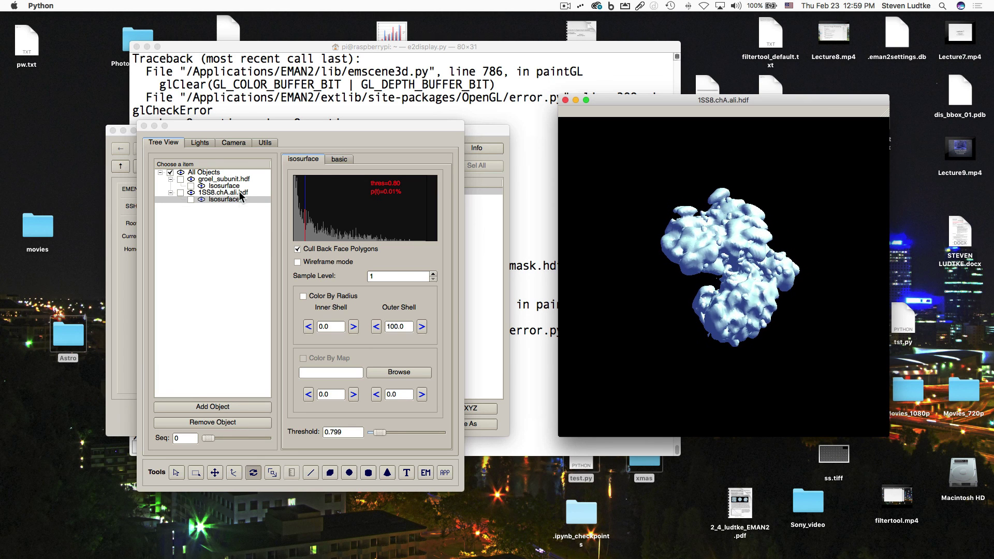
pyautogui.click(221, 186)
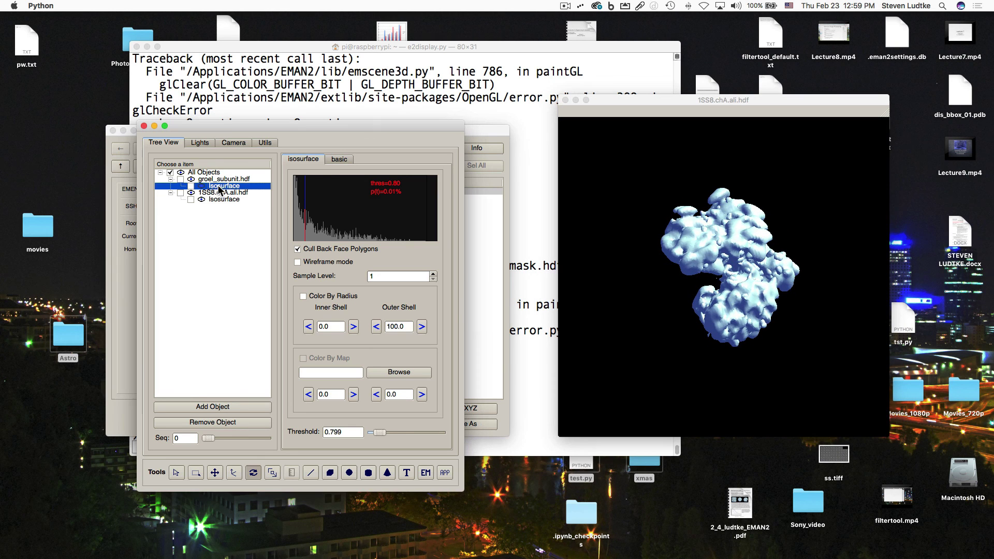
pyautogui.click(337, 233)
pyautogui.moveTo(336, 233)
pyautogui.mouseDown()
pyautogui.moveTo(384, 238)
pyautogui.moveTo(341, 250)
pyautogui.mouseUp()
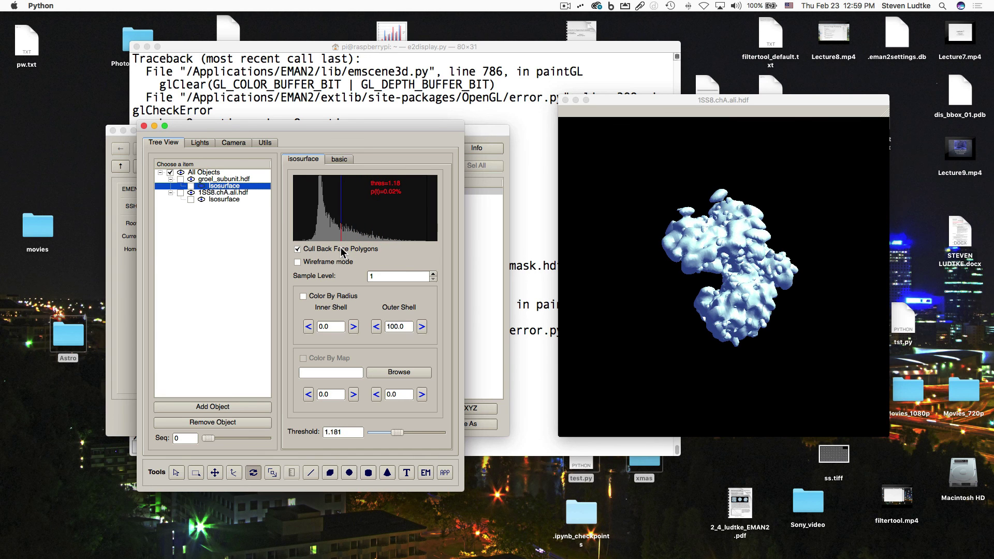
# - Toggle the subunit surface on and off to compare its fit, then close the controls
pyautogui.click(201, 186)
pyautogui.click(202, 186)
pyautogui.click(201, 186)
pyautogui.click(201, 186)
pyautogui.click(202, 186)
pyautogui.click(202, 186)
pyautogui.moveTo(655, 245); pyautogui.dragTo(695, 238)
pyautogui.click(144, 126)
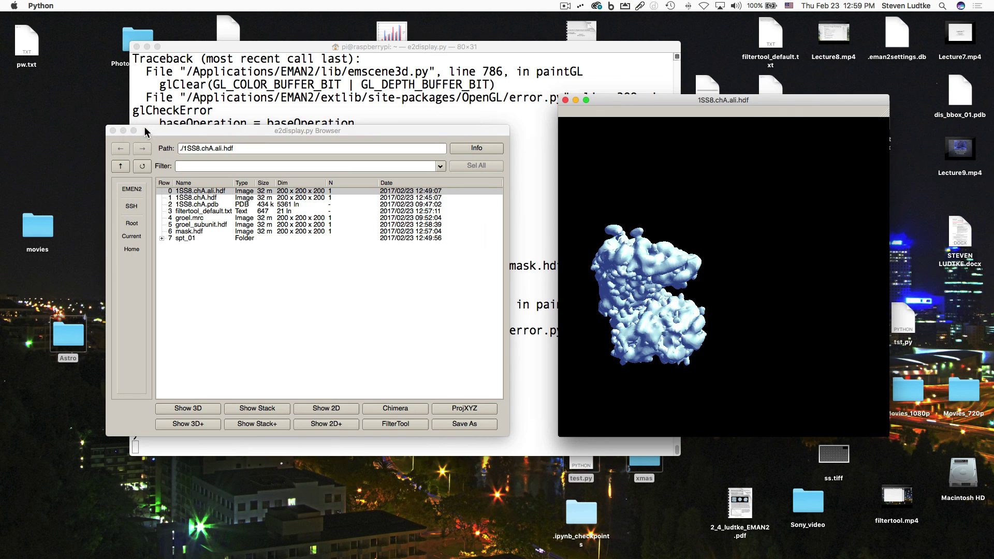
# - Close the EMAN2 windows and list the working directory with ls
pyautogui.click(113, 131)
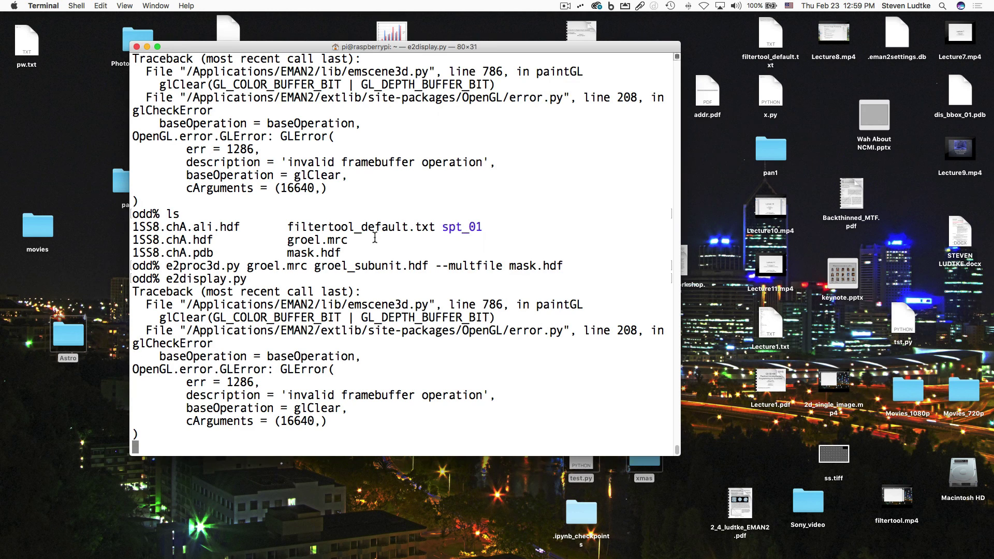
pyautogui.write('ls')
pyautogui.press('Return')
# - Run e2proc3d.py groel_subunit.hdf fsc.txt --calcfsc 1SS8.chA.ali.hdf, then relaunch e2display.py
pyautogui.write('e2proc3d')
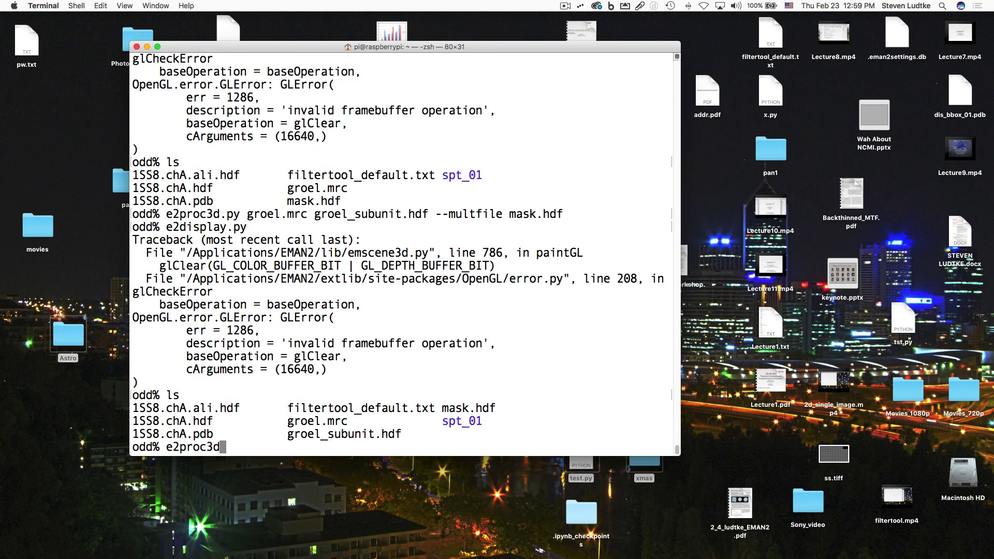
pyautogui.write('.py groel_')
pyautogui.press('Tab')
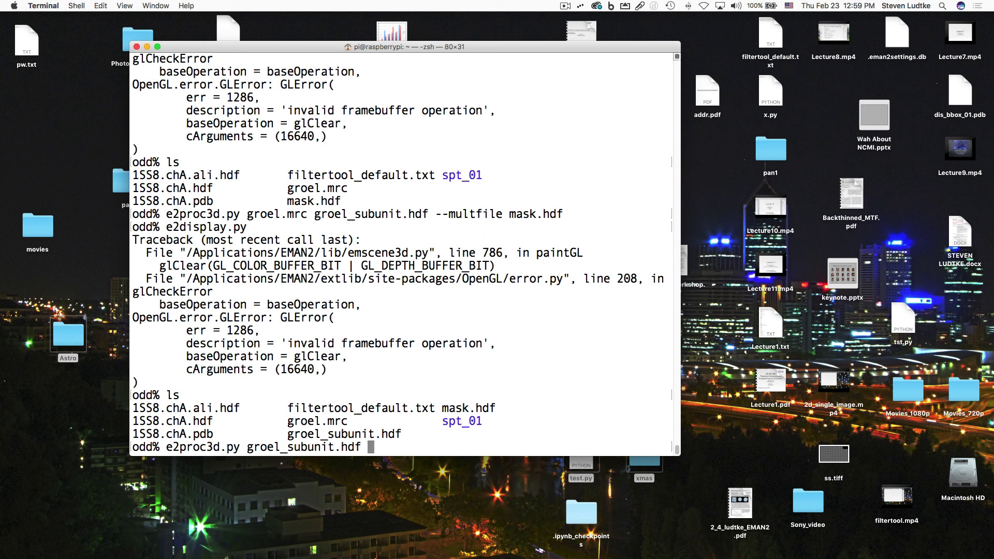
pyautogui.write('fsc.txt --calcs')
pyautogui.press('BackSpace')
pyautogui.press('BackSpace')
pyautogui.press('BackSpace')
pyautogui.press('BackSpace')
pyautogui.write('alcfsc')
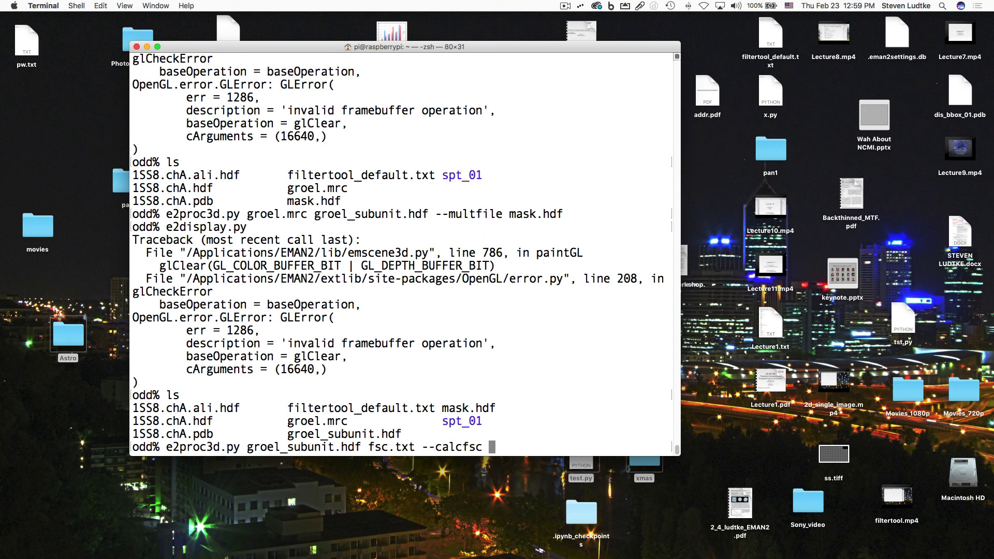
pyautogui.write(' 1S')
pyautogui.press('Tab')
pyautogui.press('Tab')
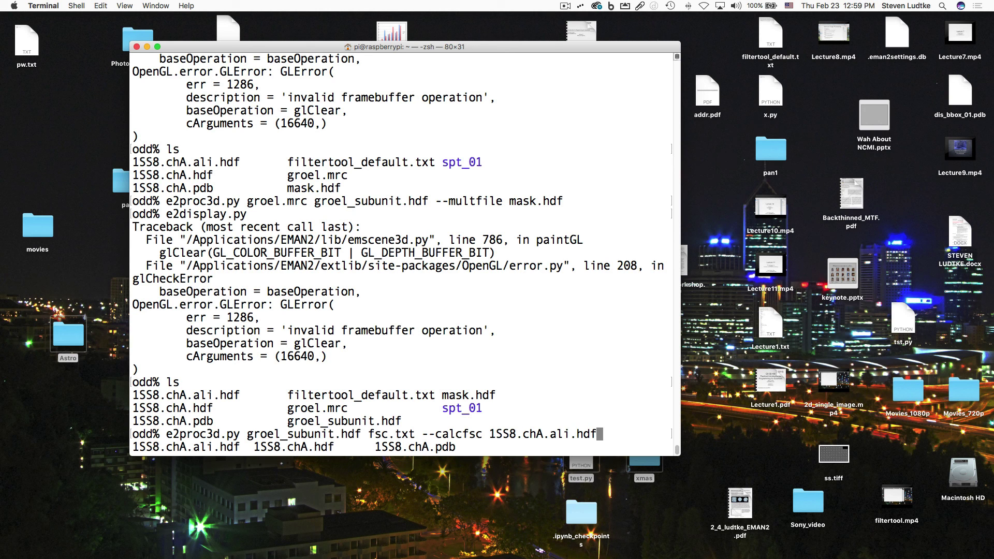
pyautogui.press('Return')
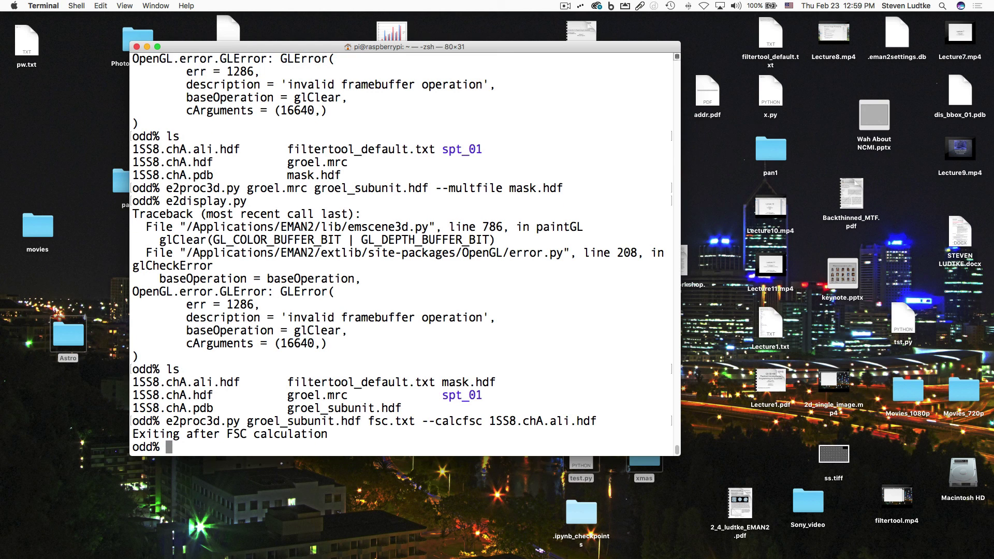
pyautogui.write('e2display.py')
pyautogui.press('Return')
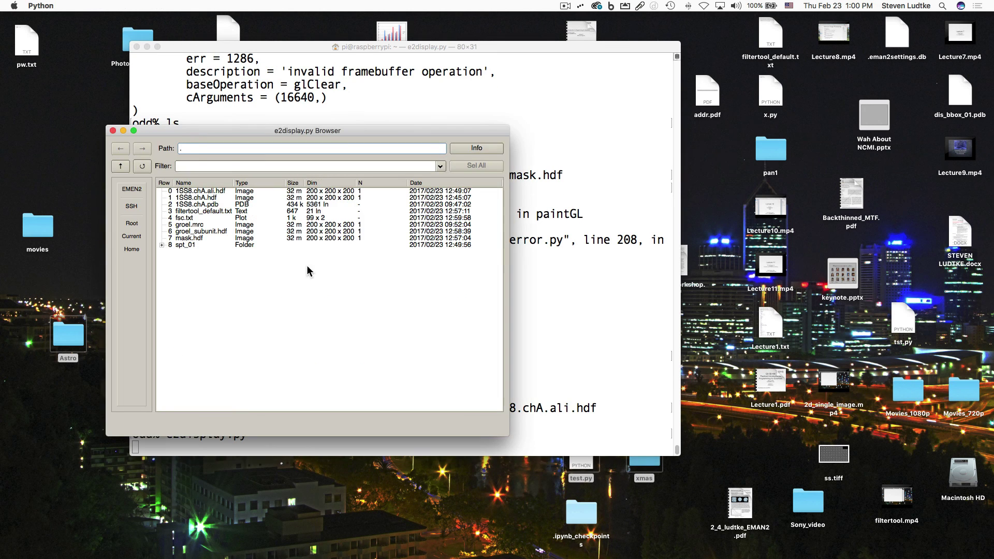
# - Plot fsc.txt, read its 0.143 (6.27 Å) and 0.5 (8.40 Å) crossings, then close it
pyautogui.doubleClick(188, 217)
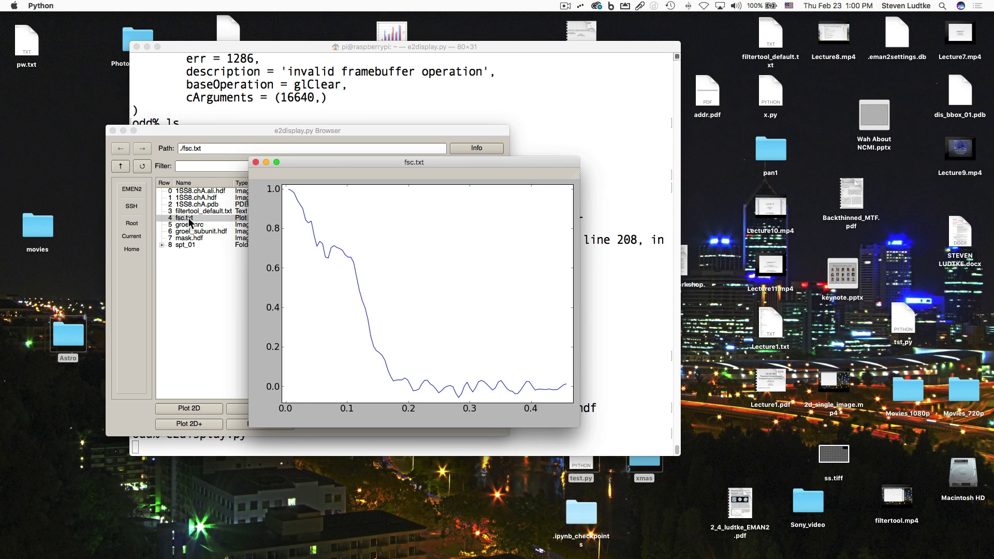
pyautogui.moveTo(382, 351); pyautogui.dragTo(383, 359)
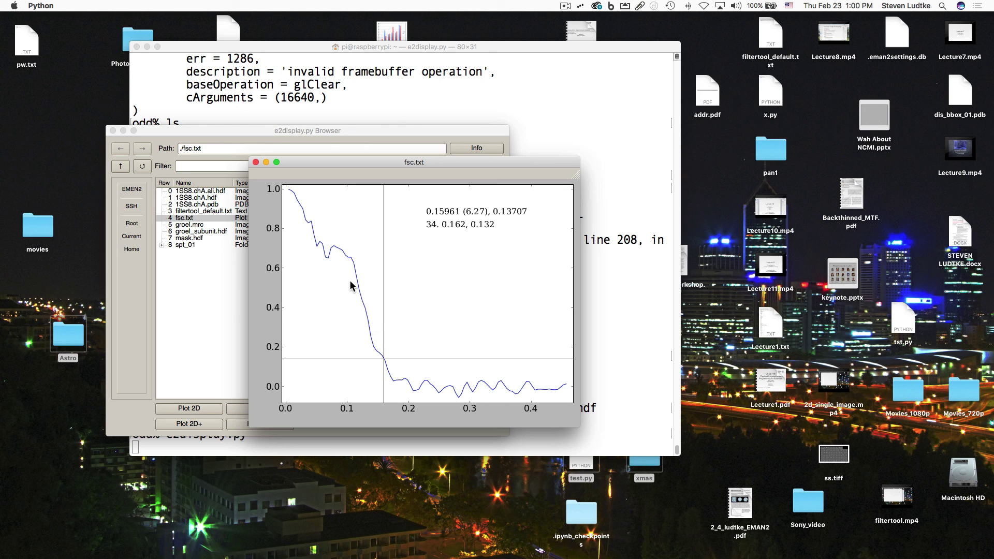
pyautogui.moveTo(359, 289); pyautogui.dragTo(359, 290)
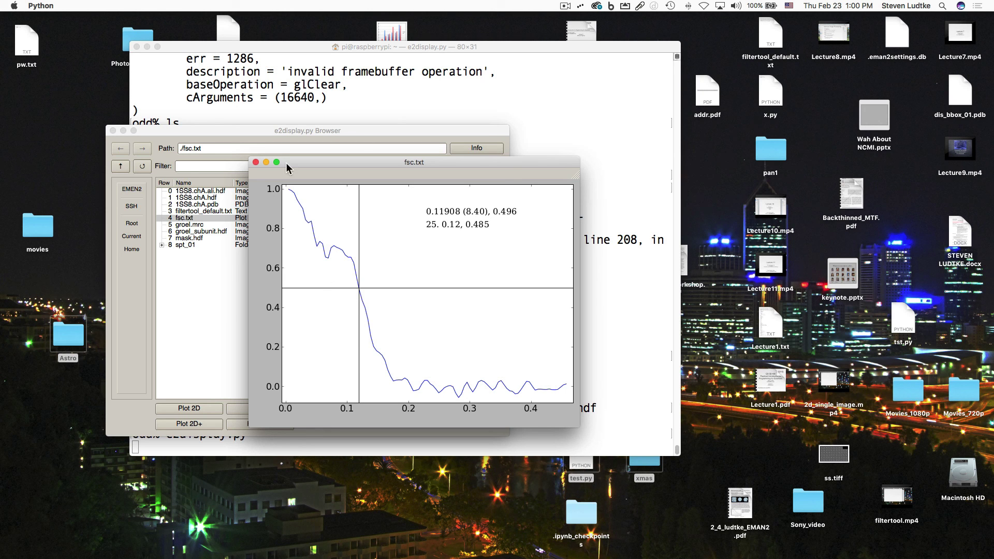
pyautogui.click(256, 163)
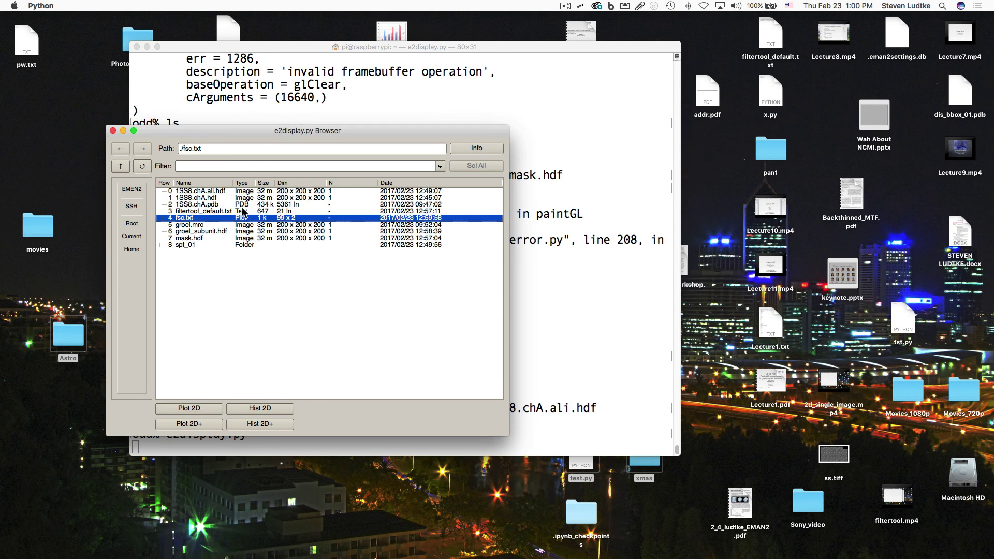